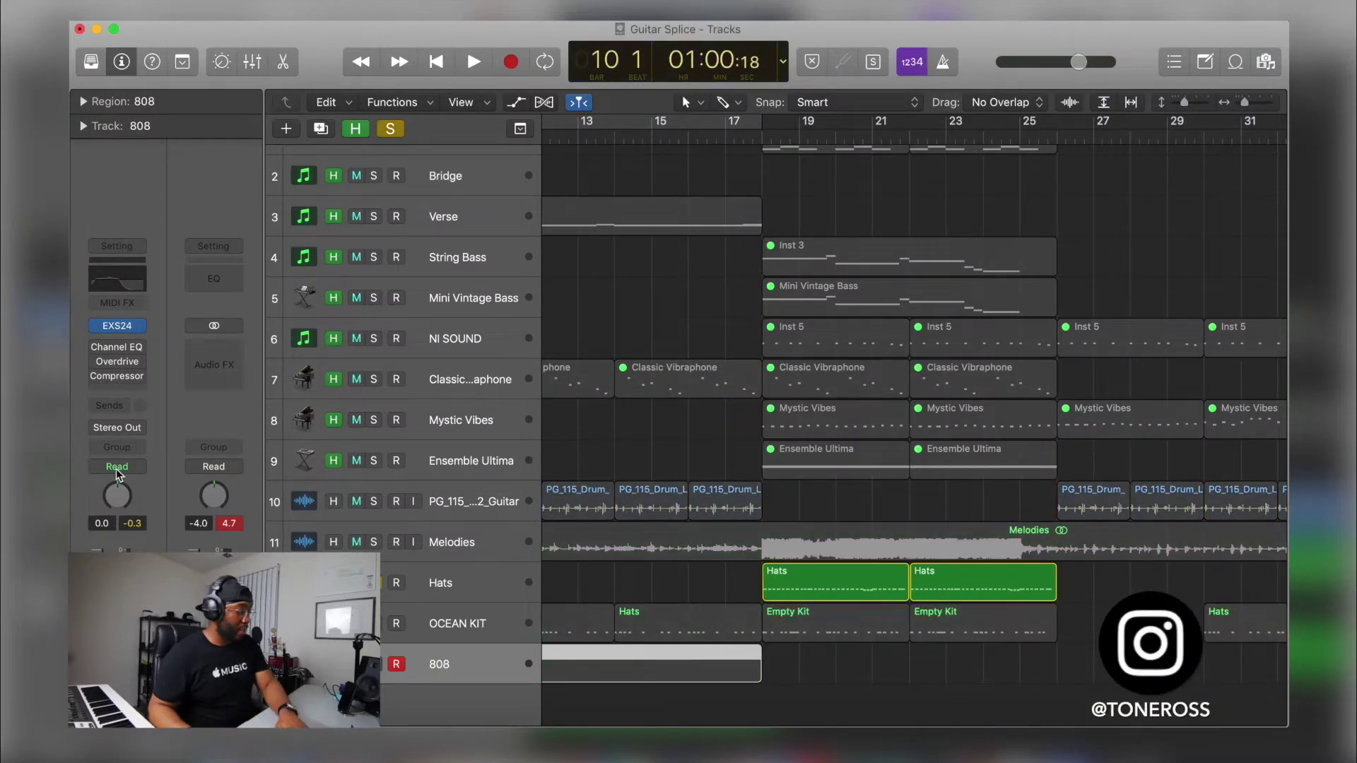
- Compare the 808 track's Channel EQ switched on and bypassed, leaving it bypassed, and close the plug-in
click(123, 282)
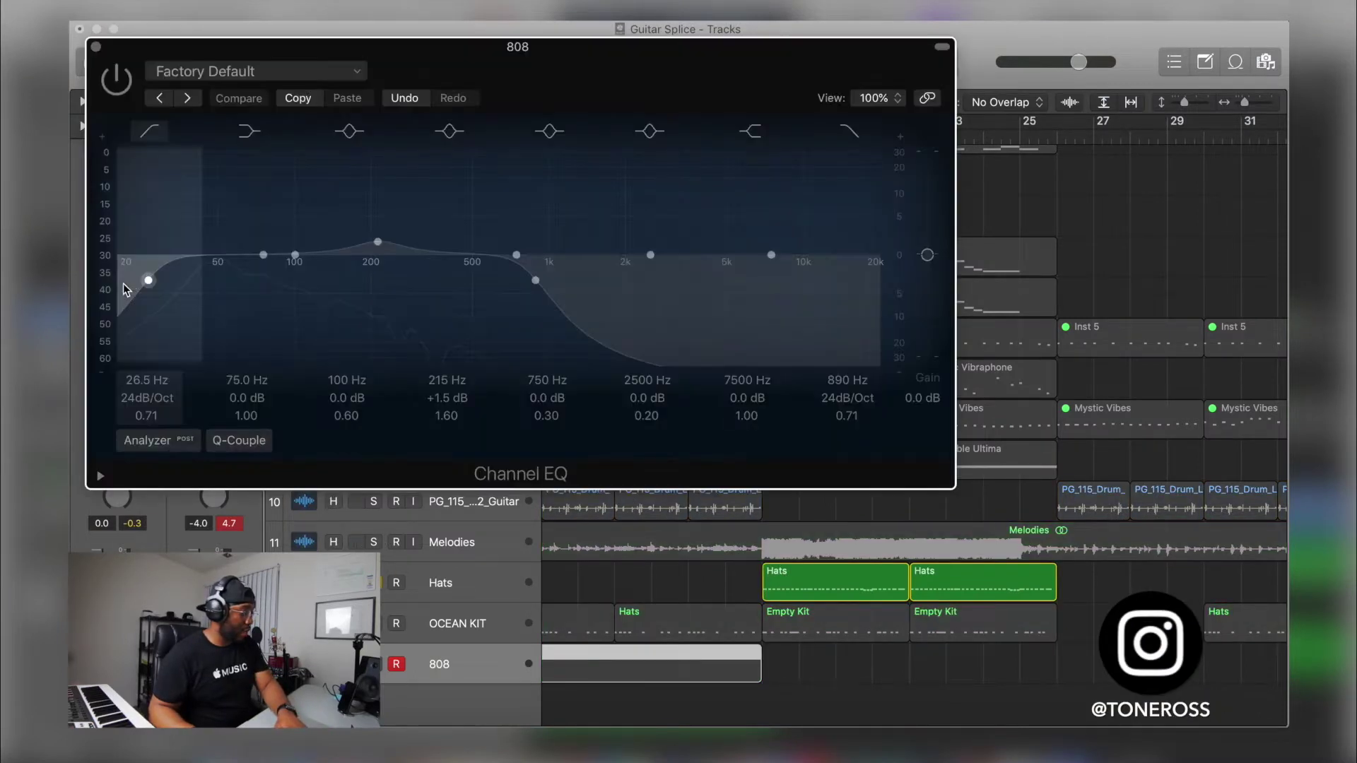
click(120, 83)
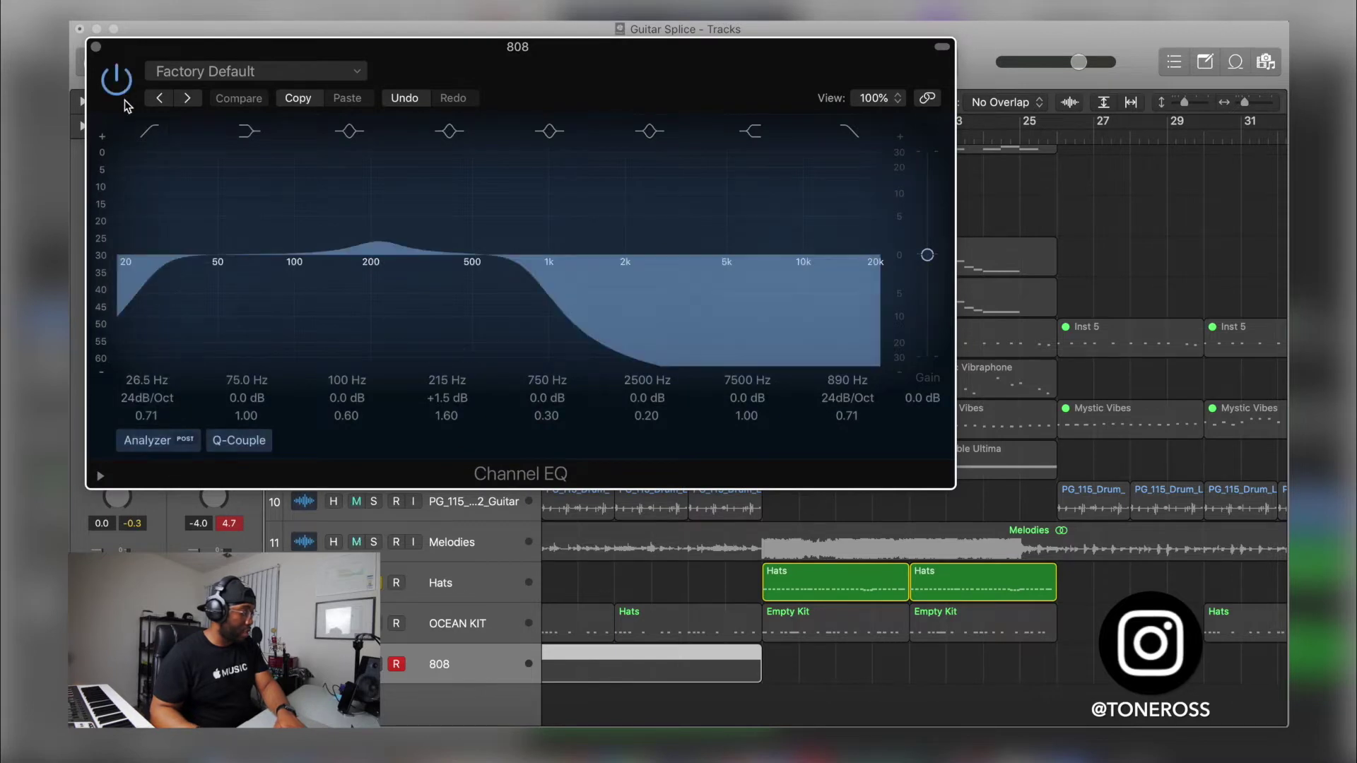
click(125, 82)
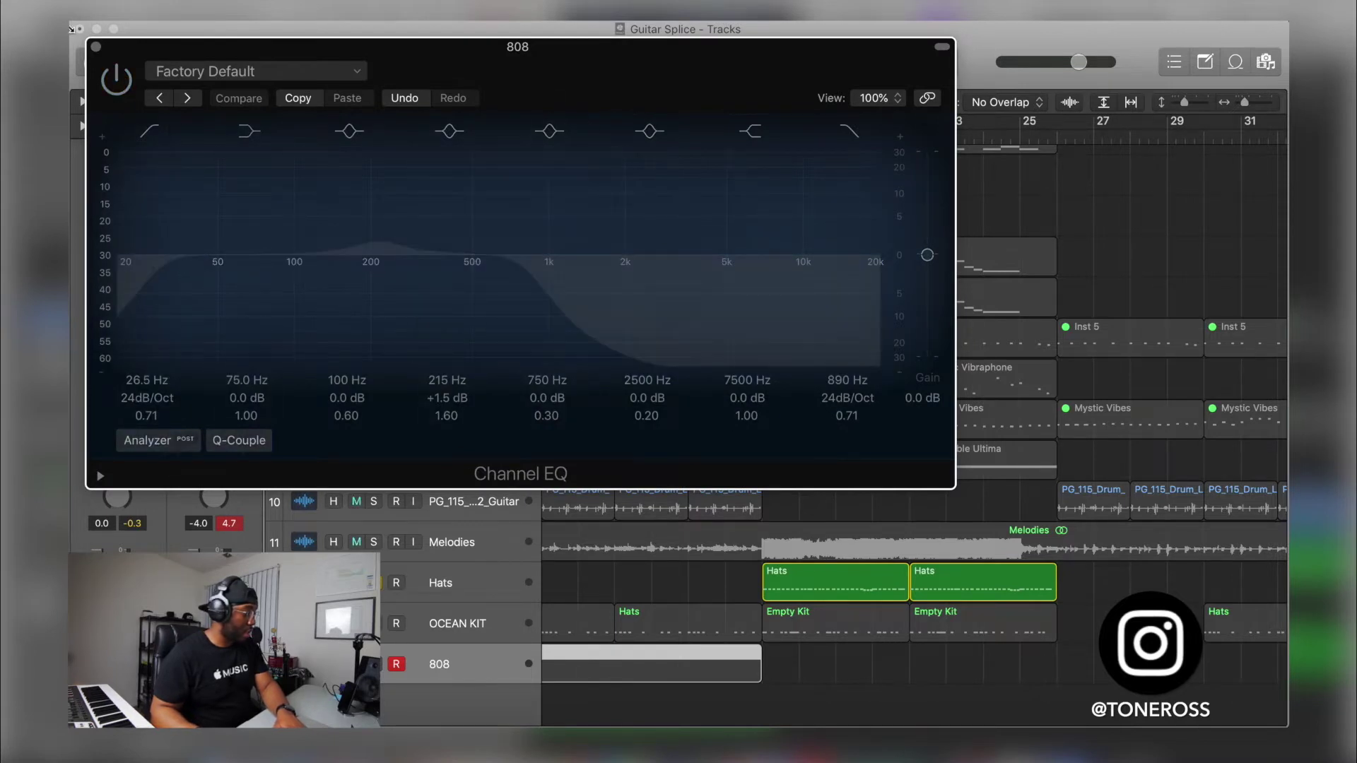
click(97, 47)
- Show the Hats regions' notes in the Piano Roll and play them from just before bar 18
click(459, 588)
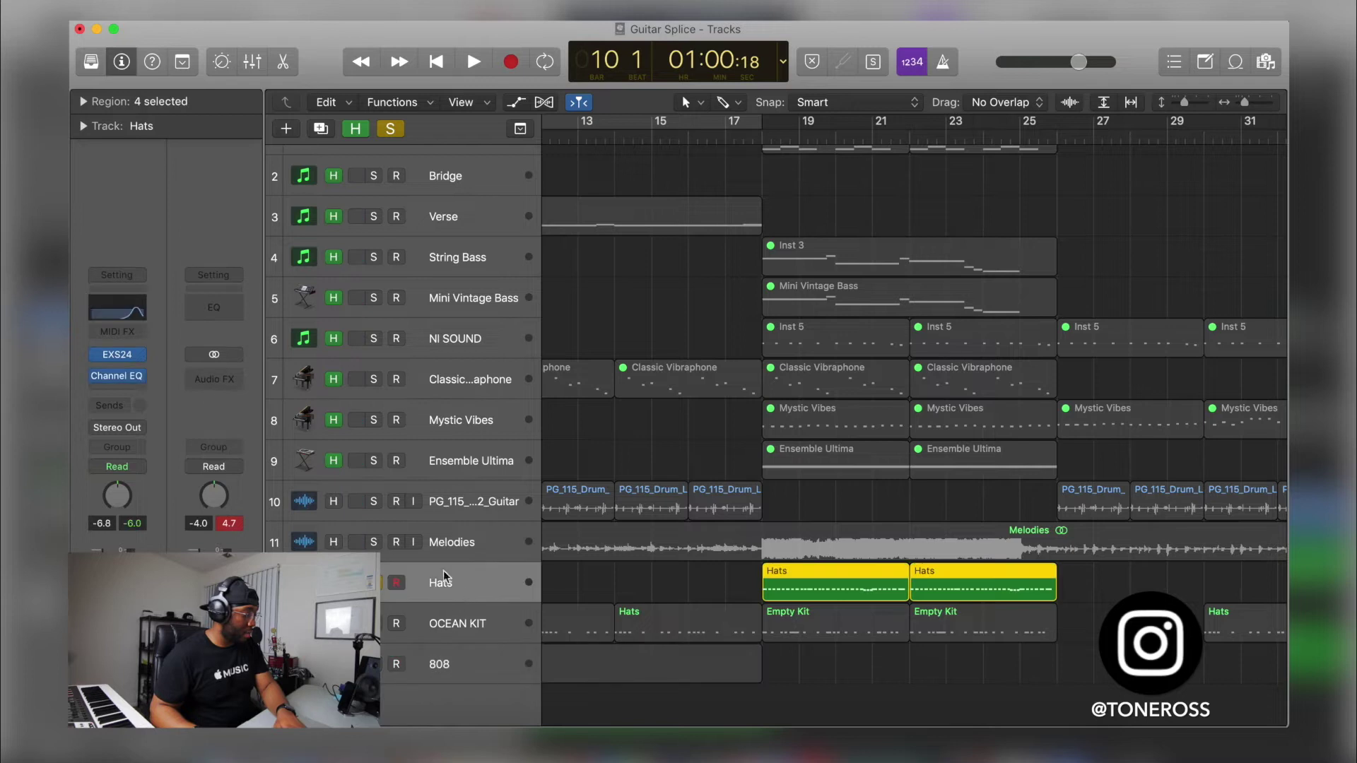
click(111, 321)
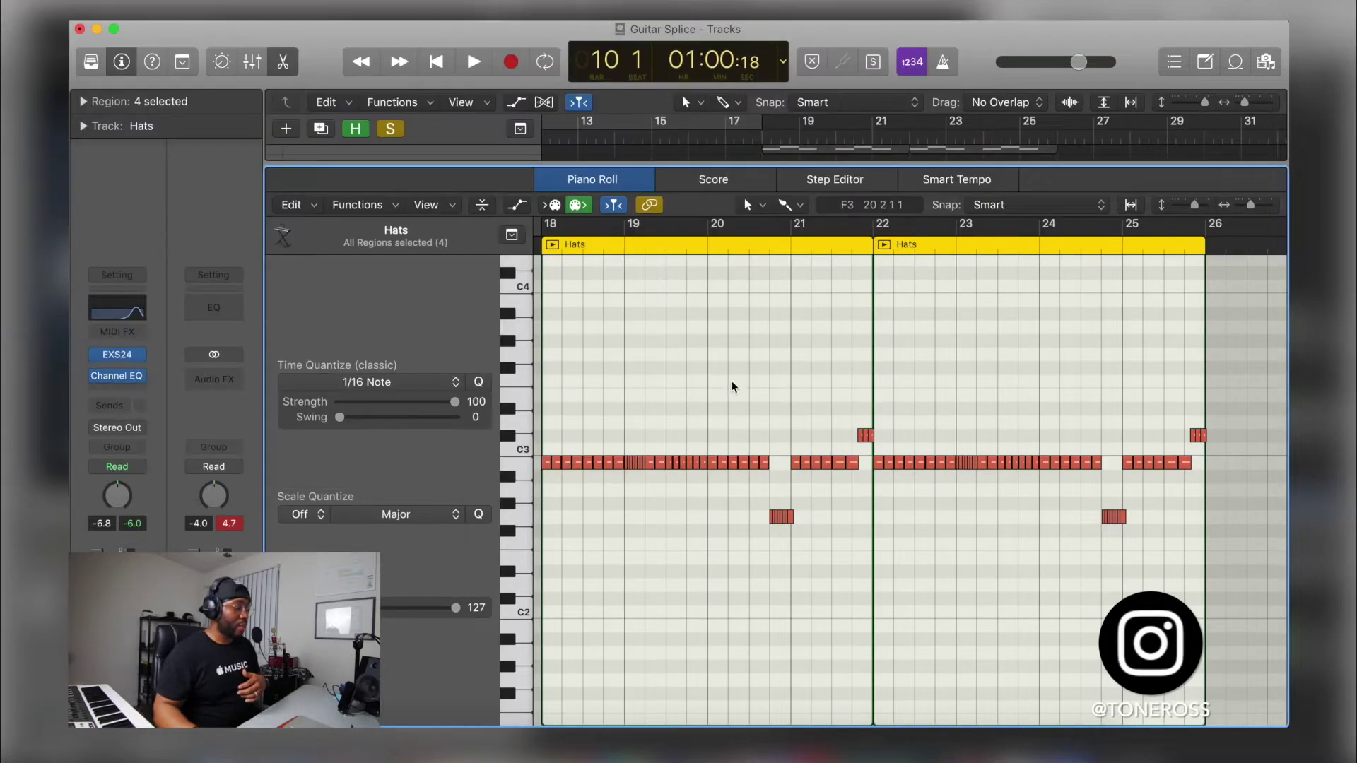
scroll(732, 386, left, 3)
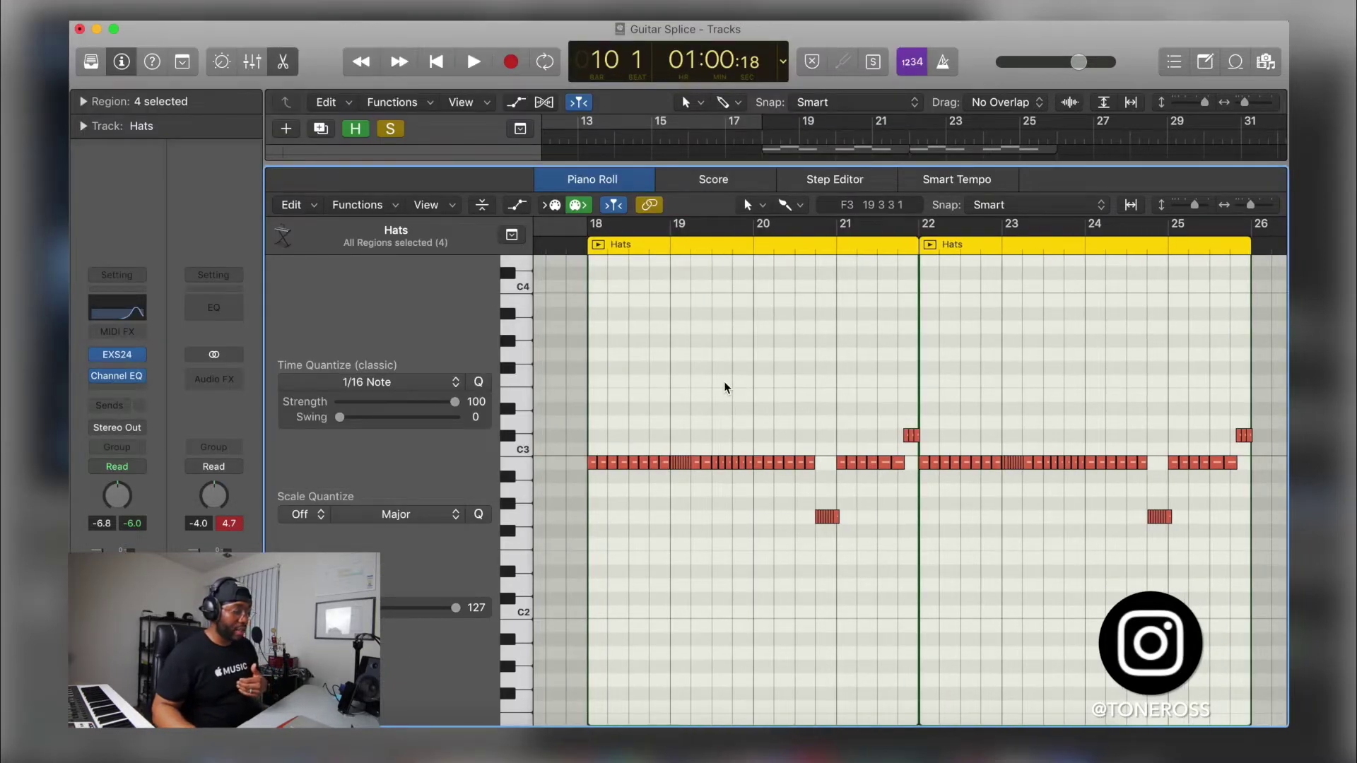
click(567, 244)
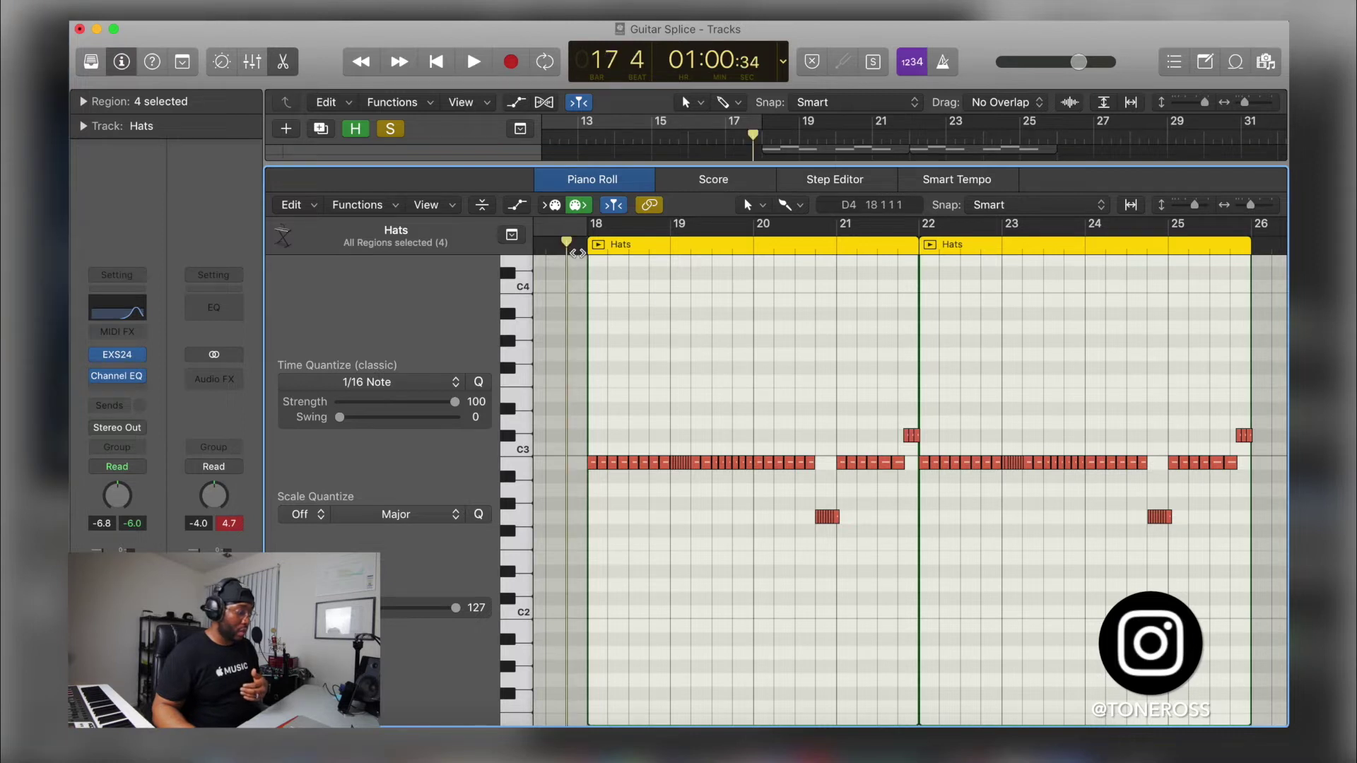
key(space)
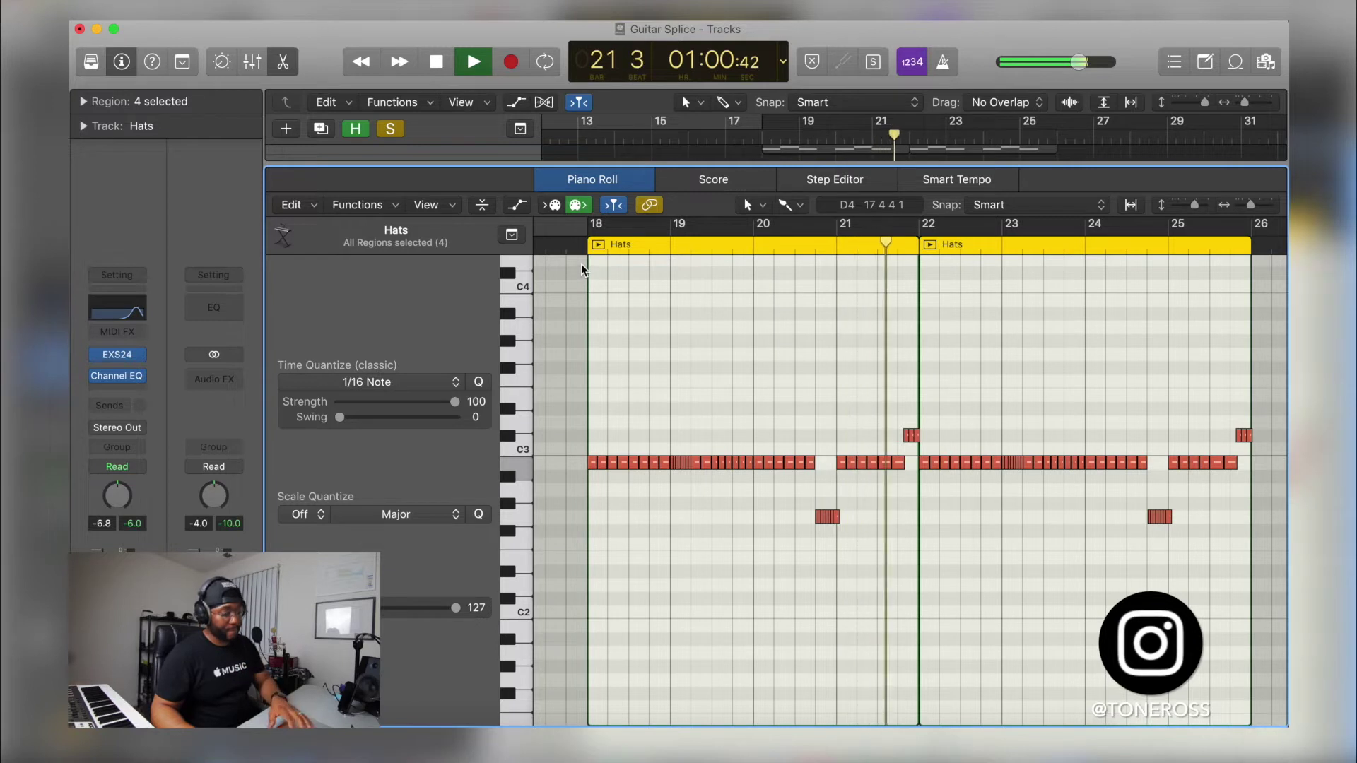
key(space)
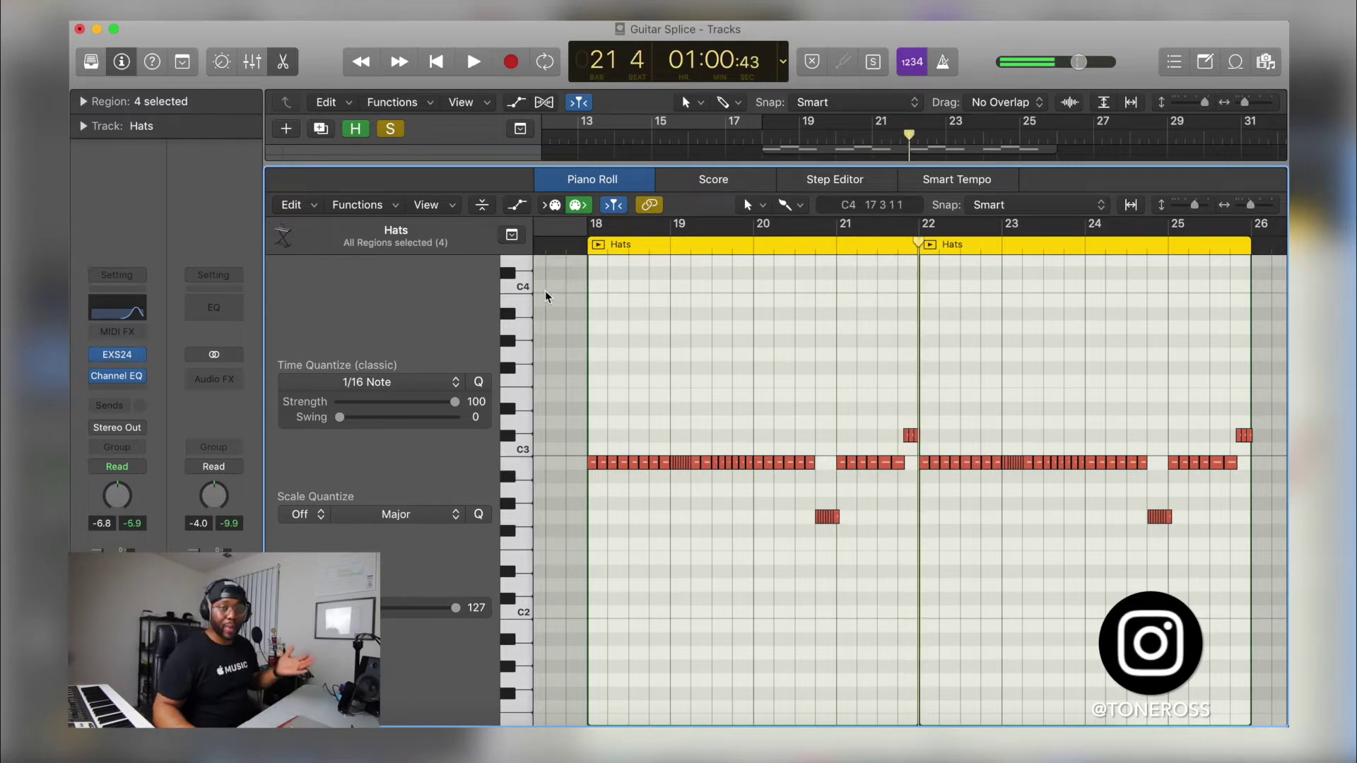
- Open the zone editor of the Hats track's EXS24 and browse to the HH folder of Ocean - Self-Isolation Drum Kit
mouse_move(121, 365)
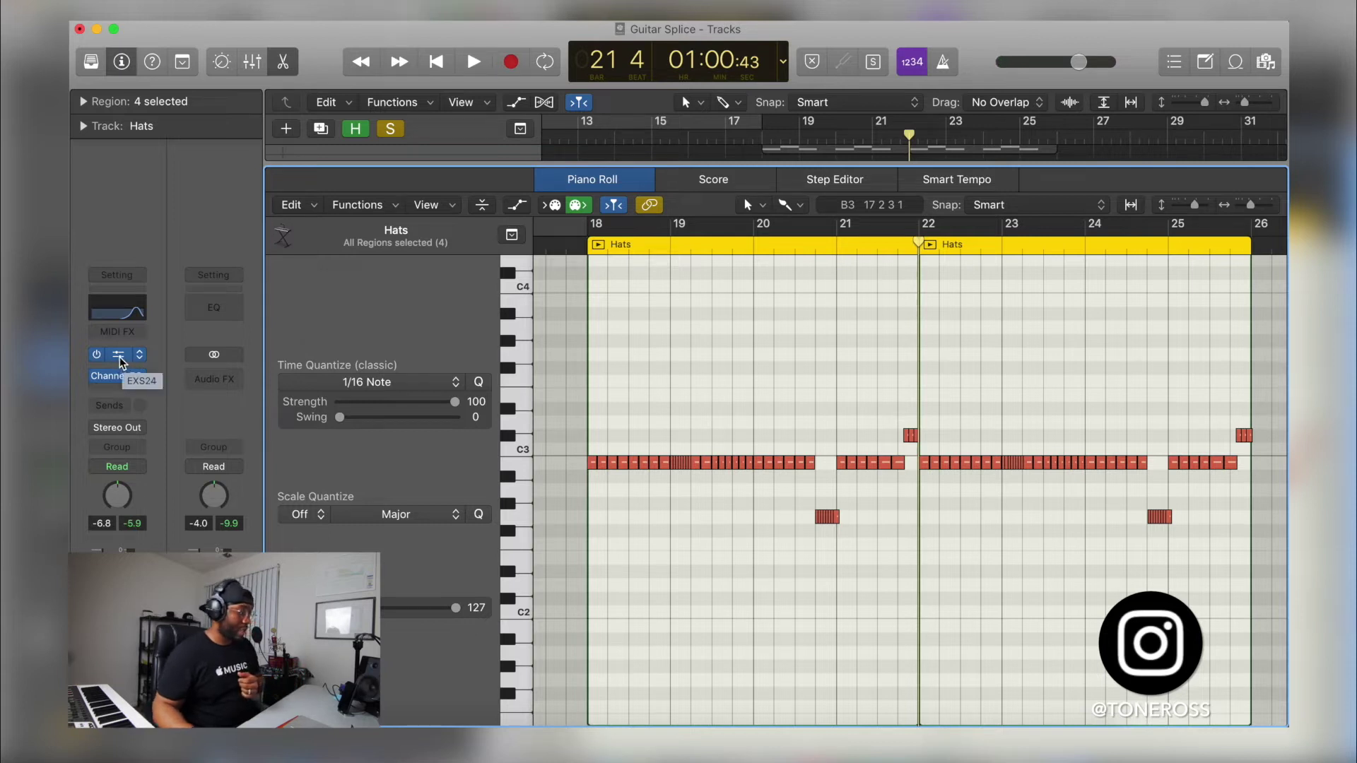
click(119, 360)
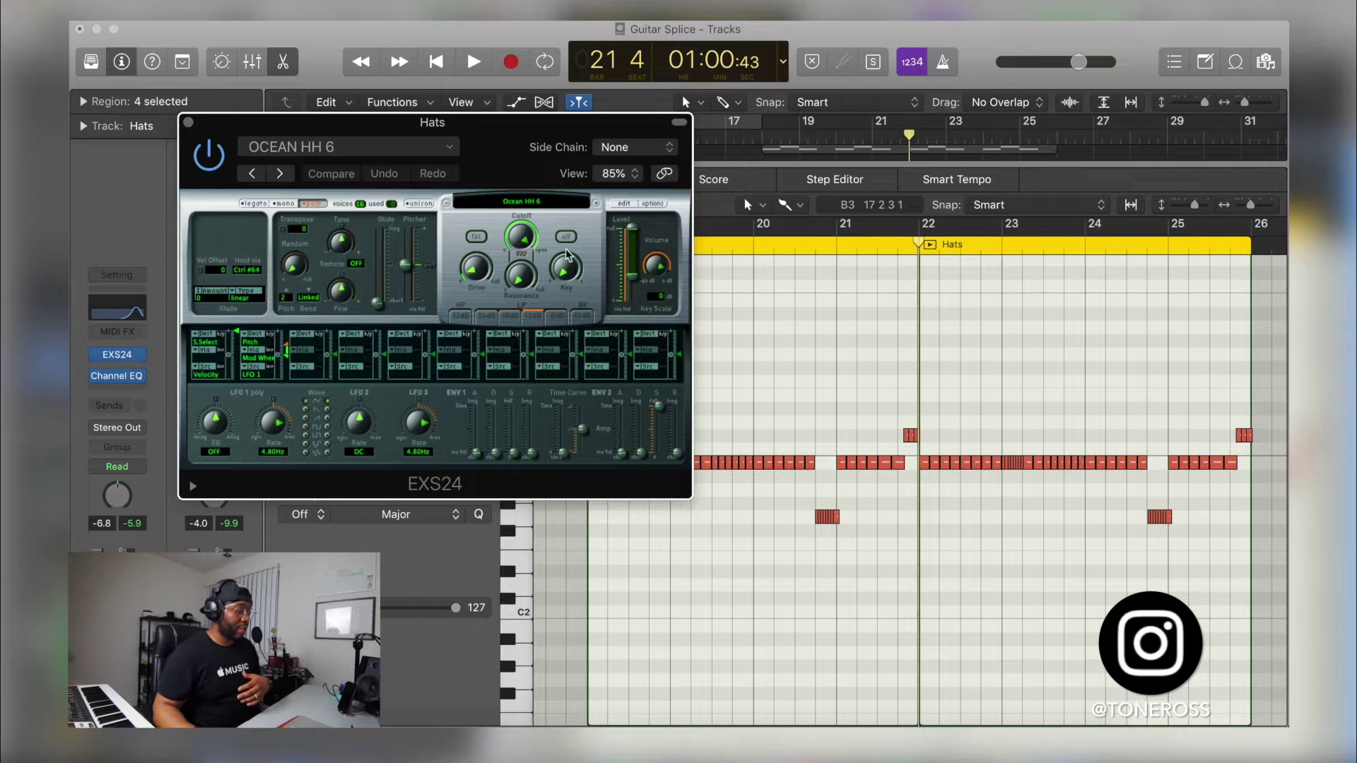
click(623, 205)
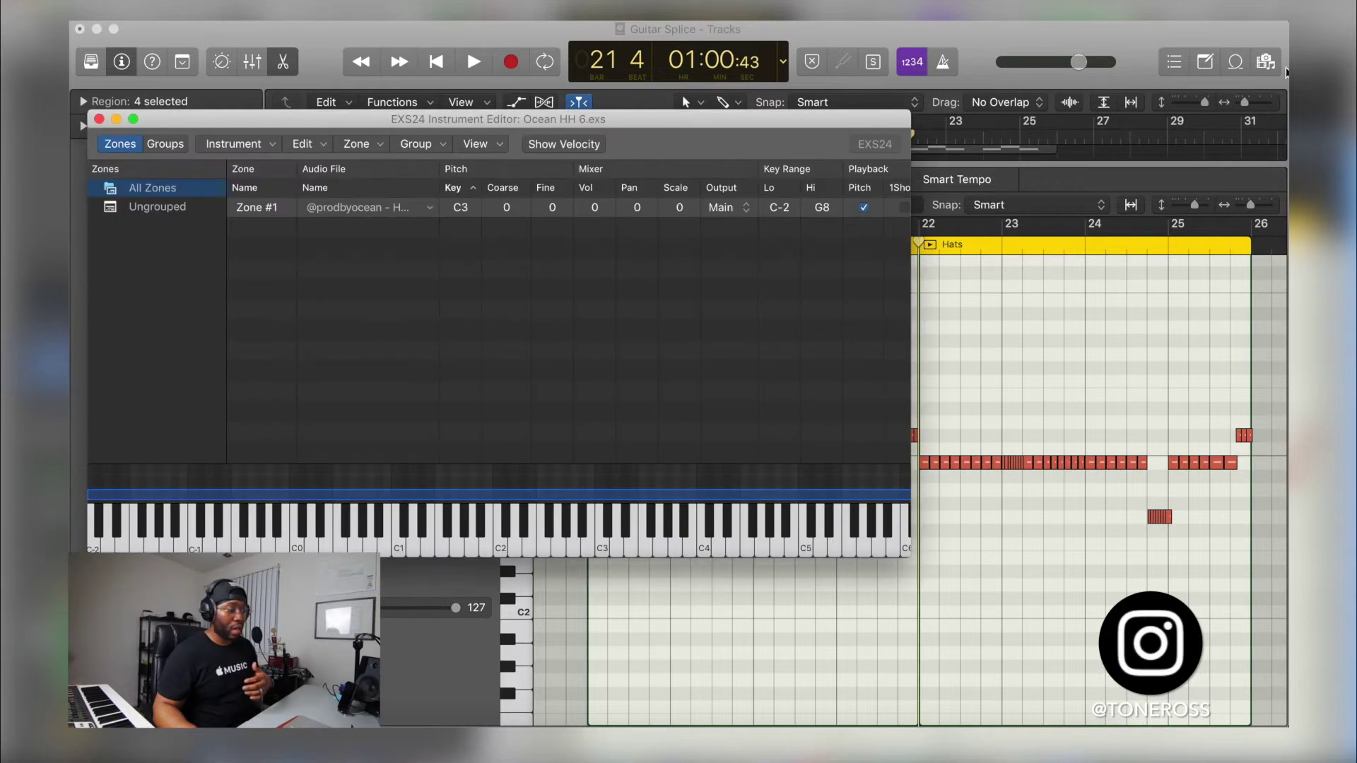
click(1265, 64)
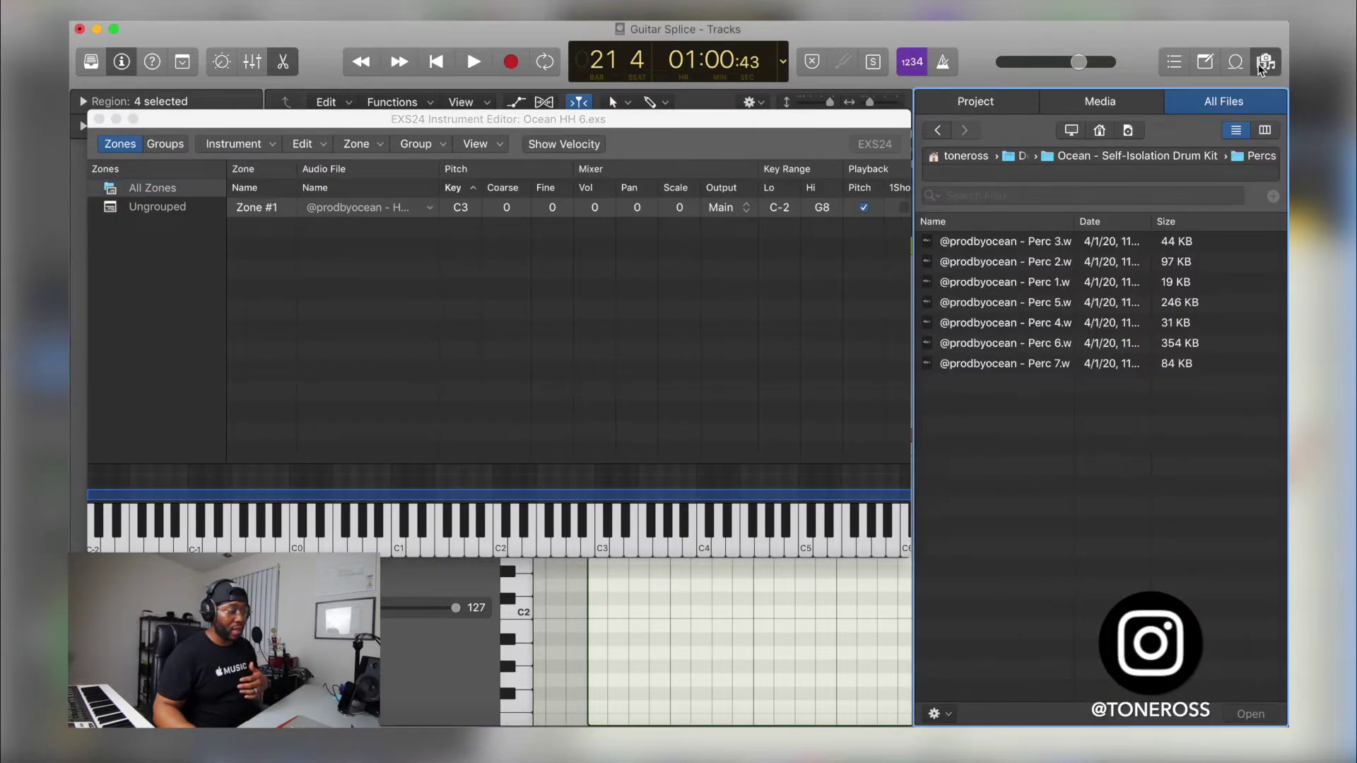
click(938, 131)
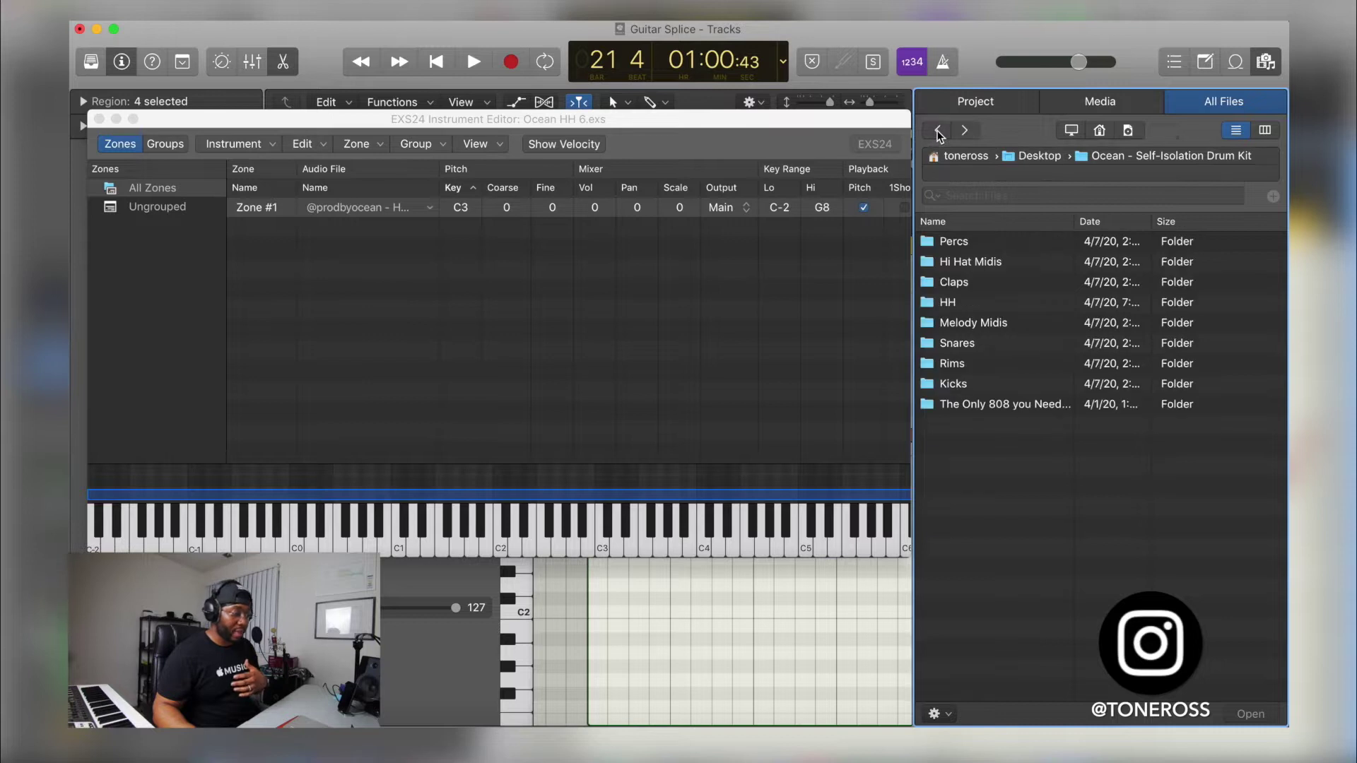
double_click(951, 304)
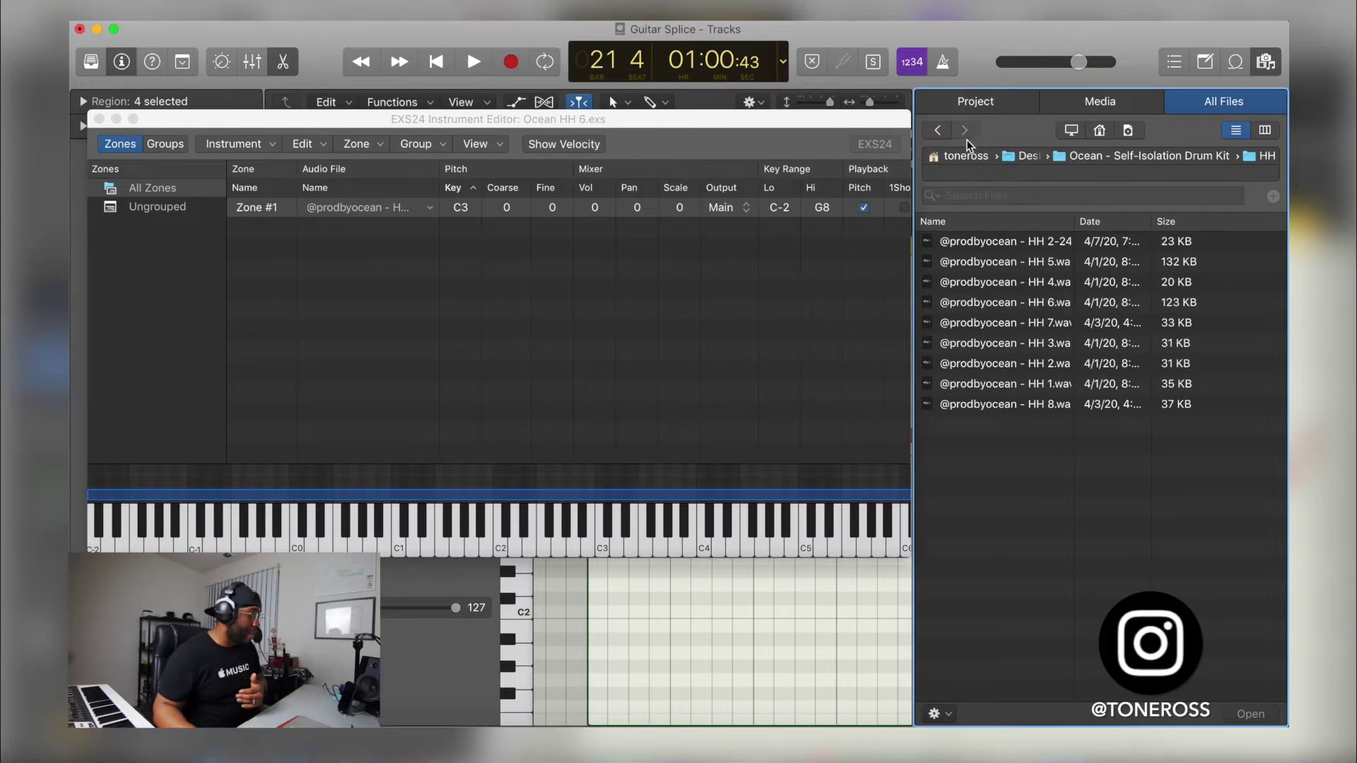
- Close the instrument editor, file browser, EXS24 and Piano Roll to return to the full arrangement
click(99, 119)
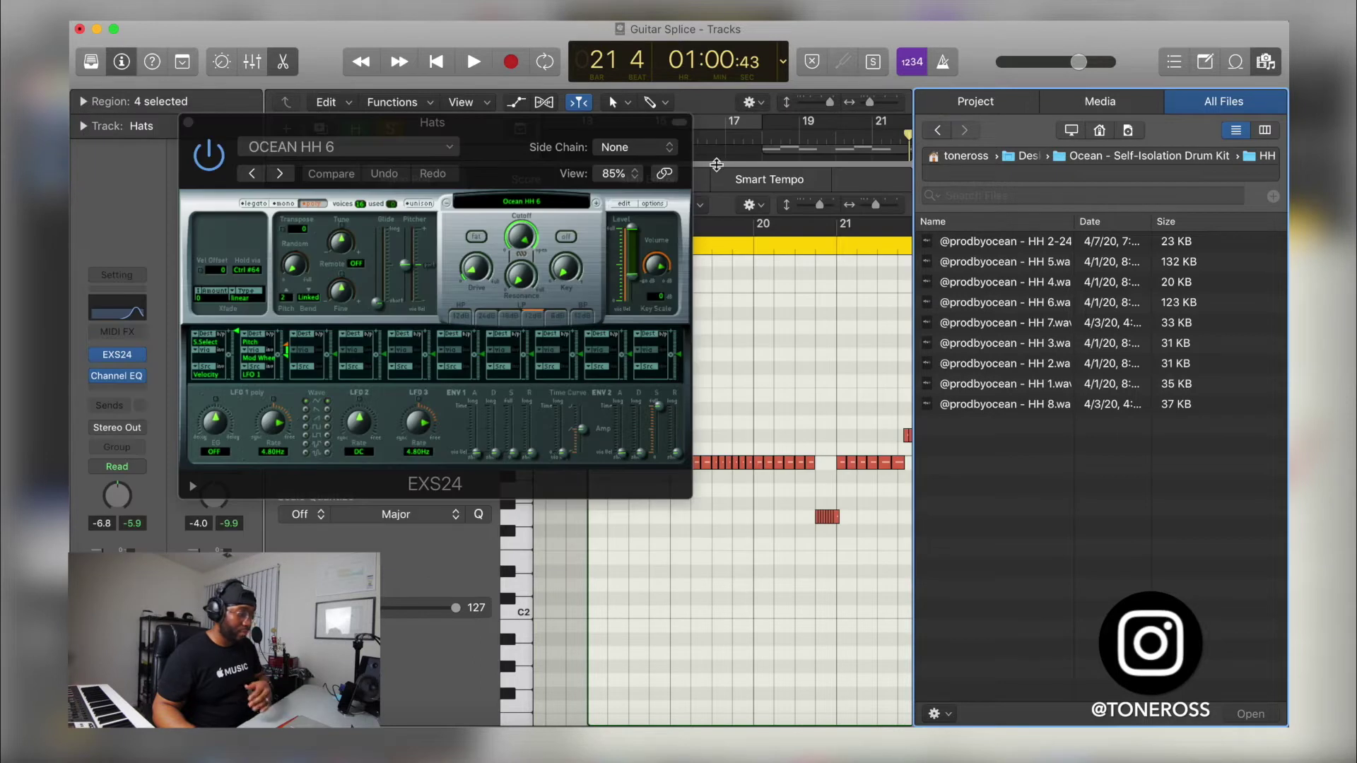
key(f)
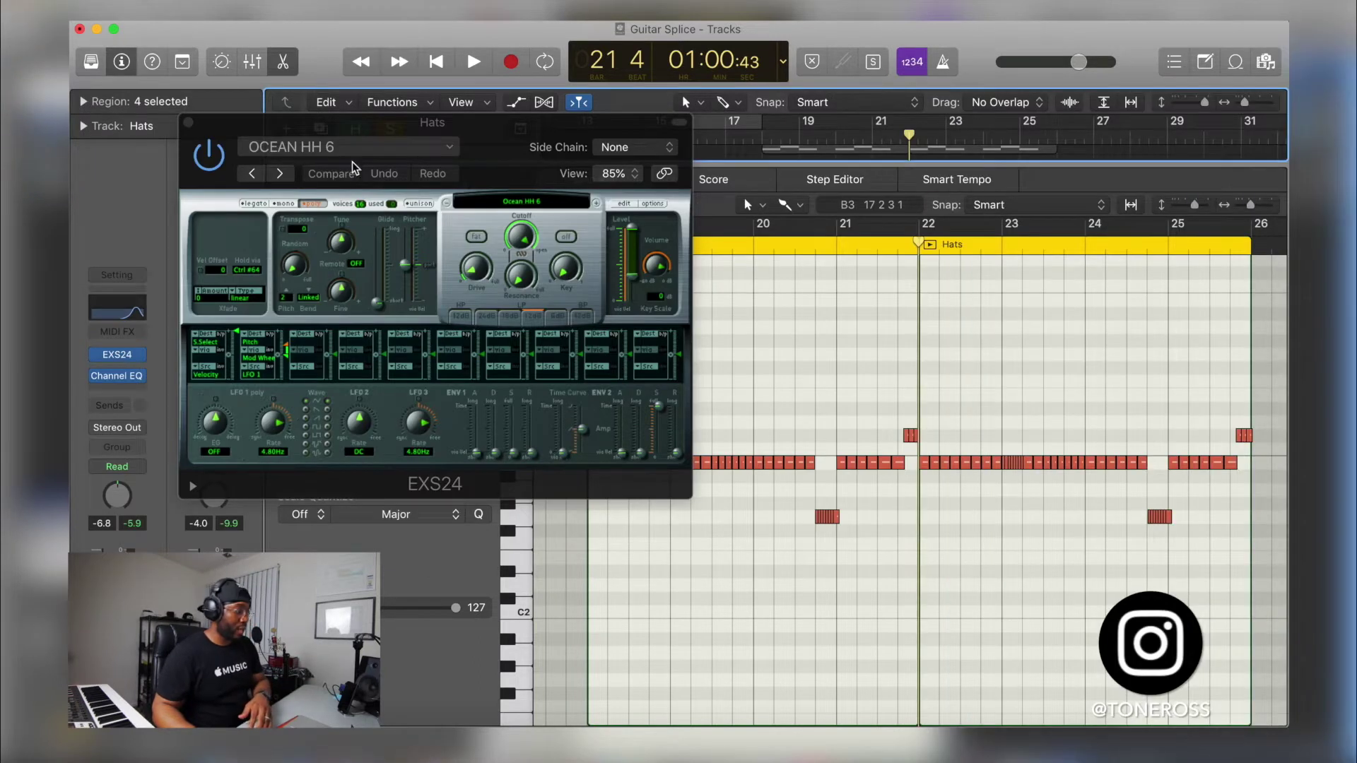
click(188, 123)
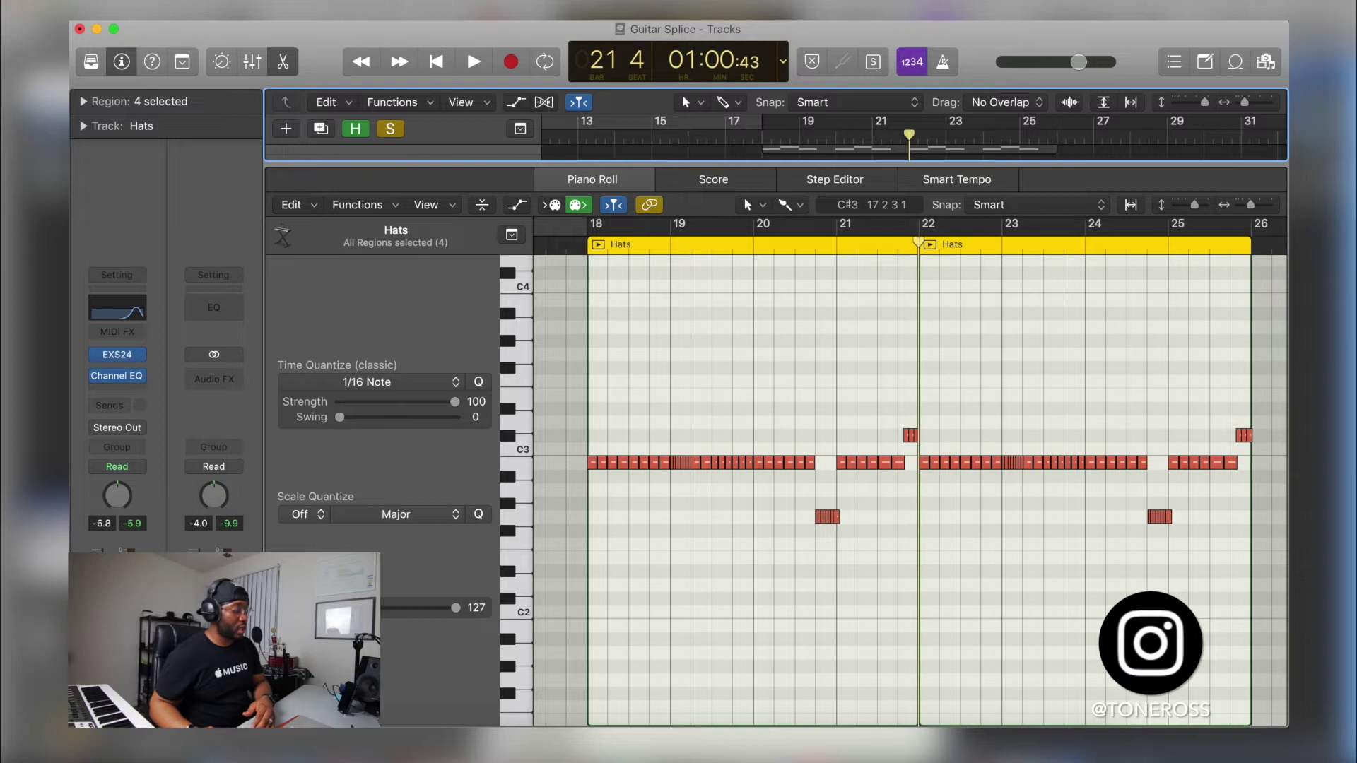
key(e)
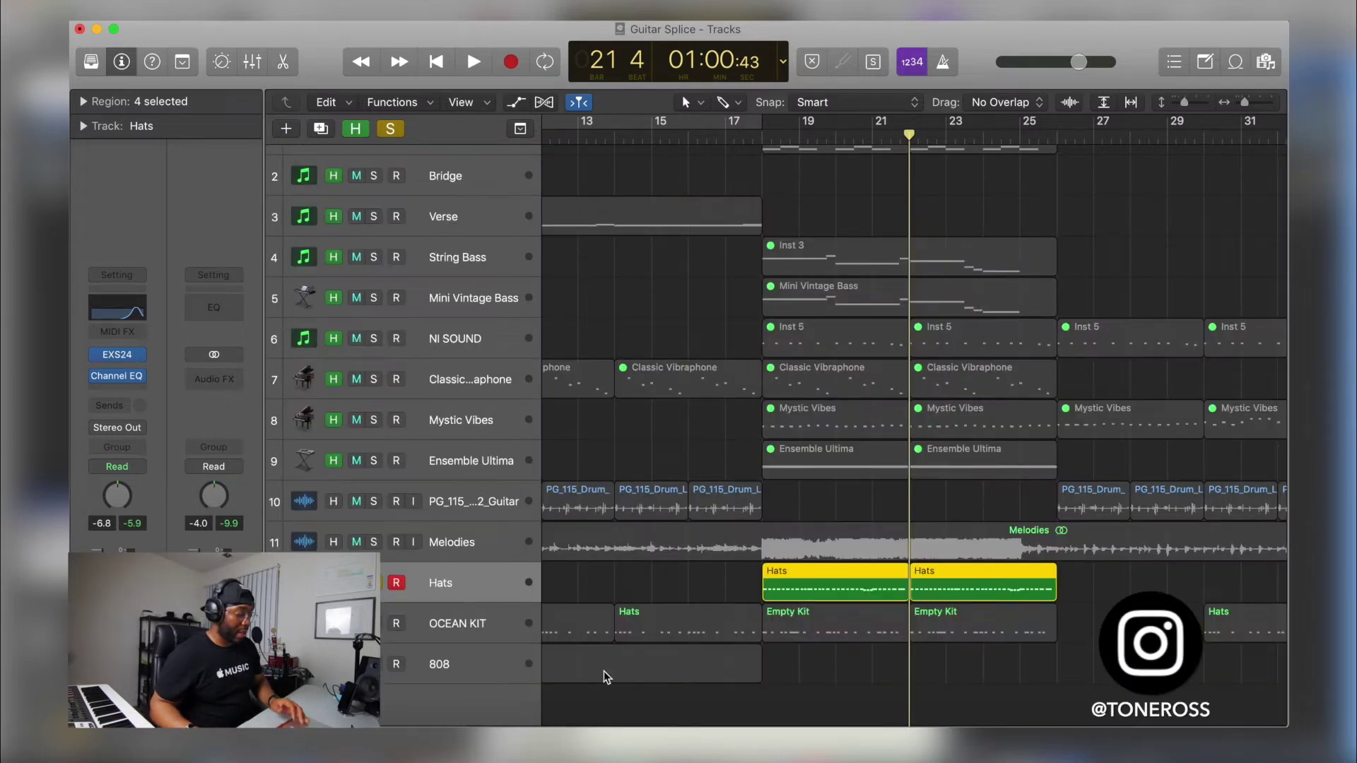
- Turn off Solo mode and play the arrangement with a cycle range from bar 18 to bar 22
key(ctrl+s)
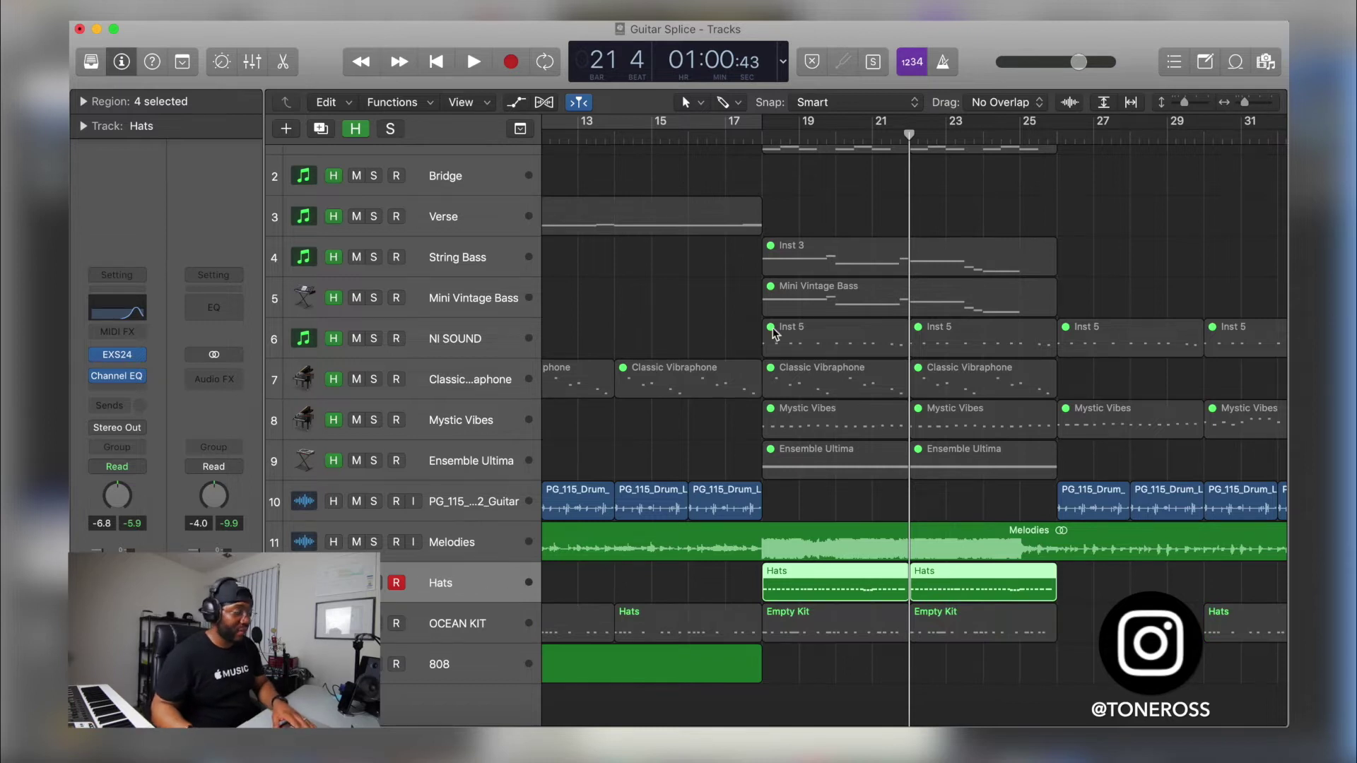
drag(766, 121, 911, 125)
key(space)
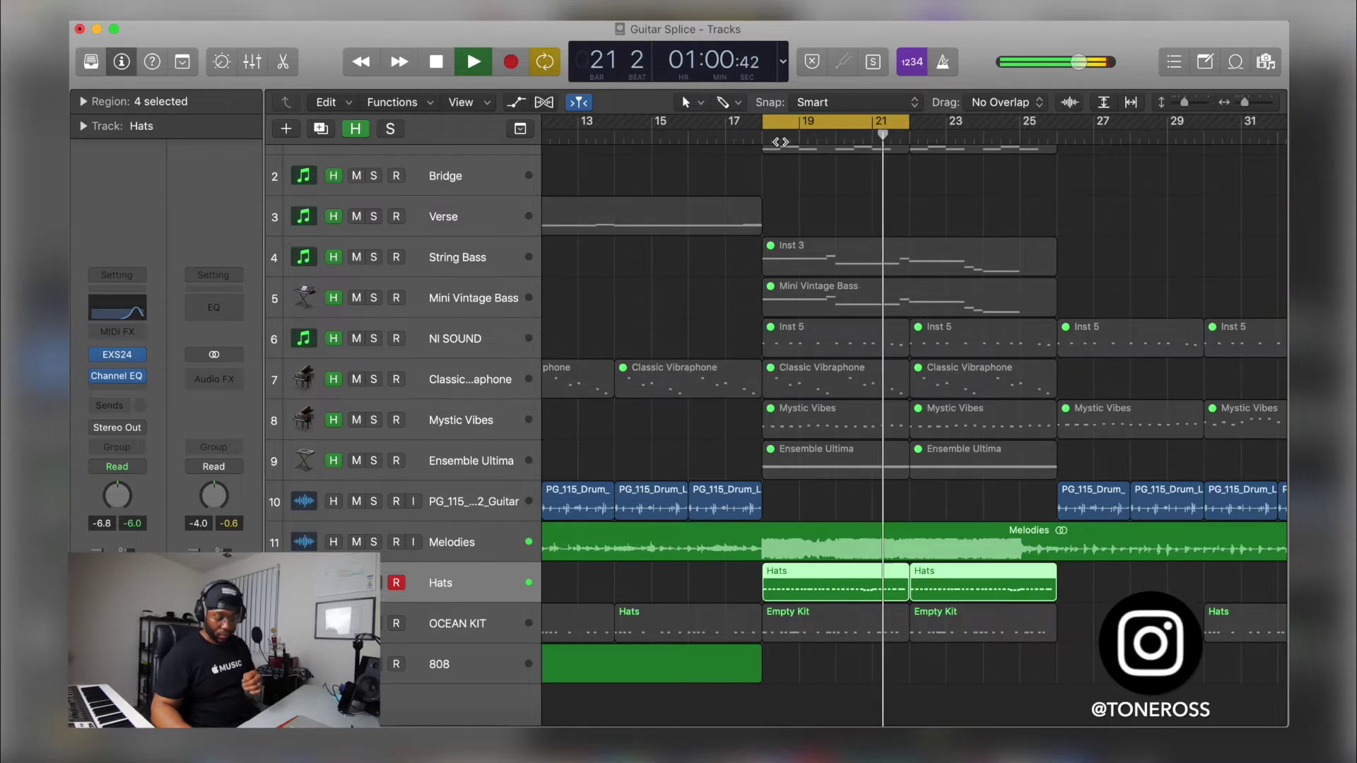
key(space)
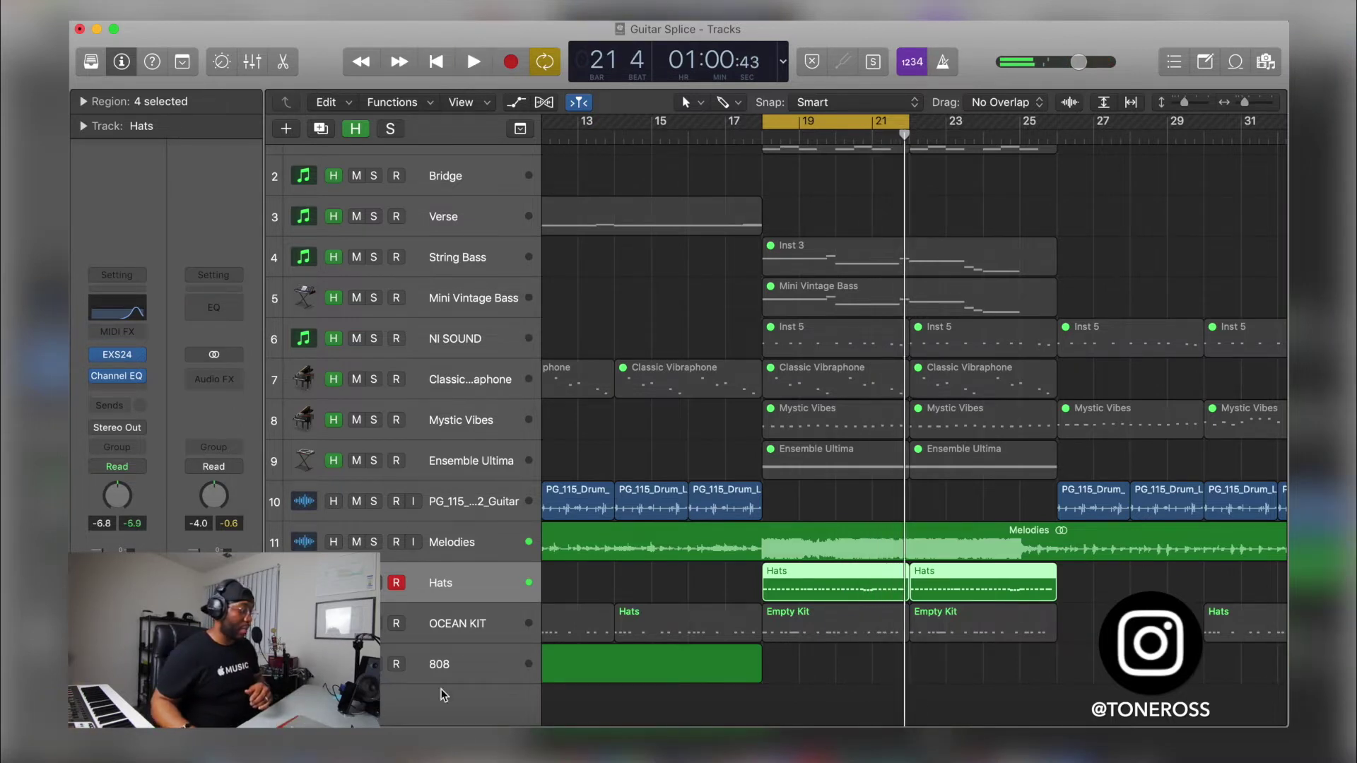
- Open the OCEAN KIT track's Drum Machine Designer at the Kick 4 pad and unmute the track
click(459, 629)
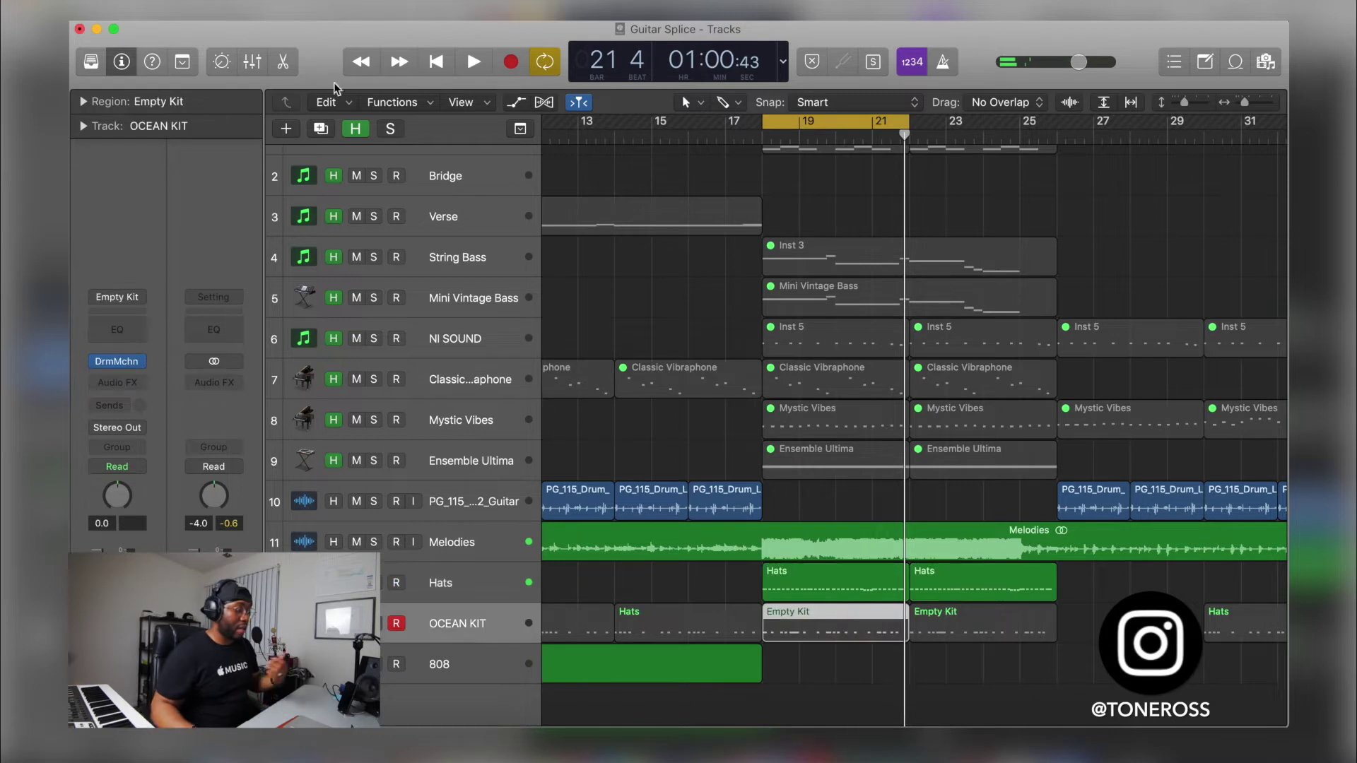
click(116, 362)
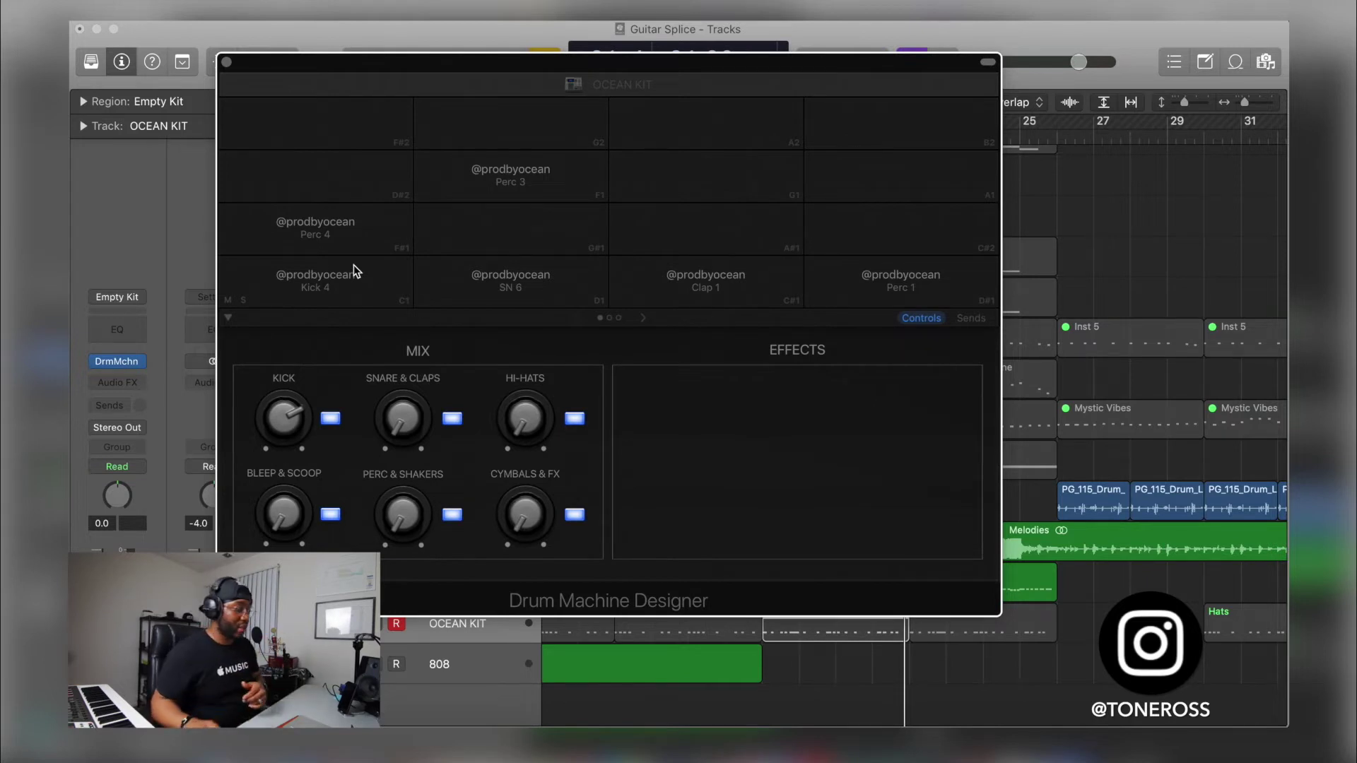
click(317, 280)
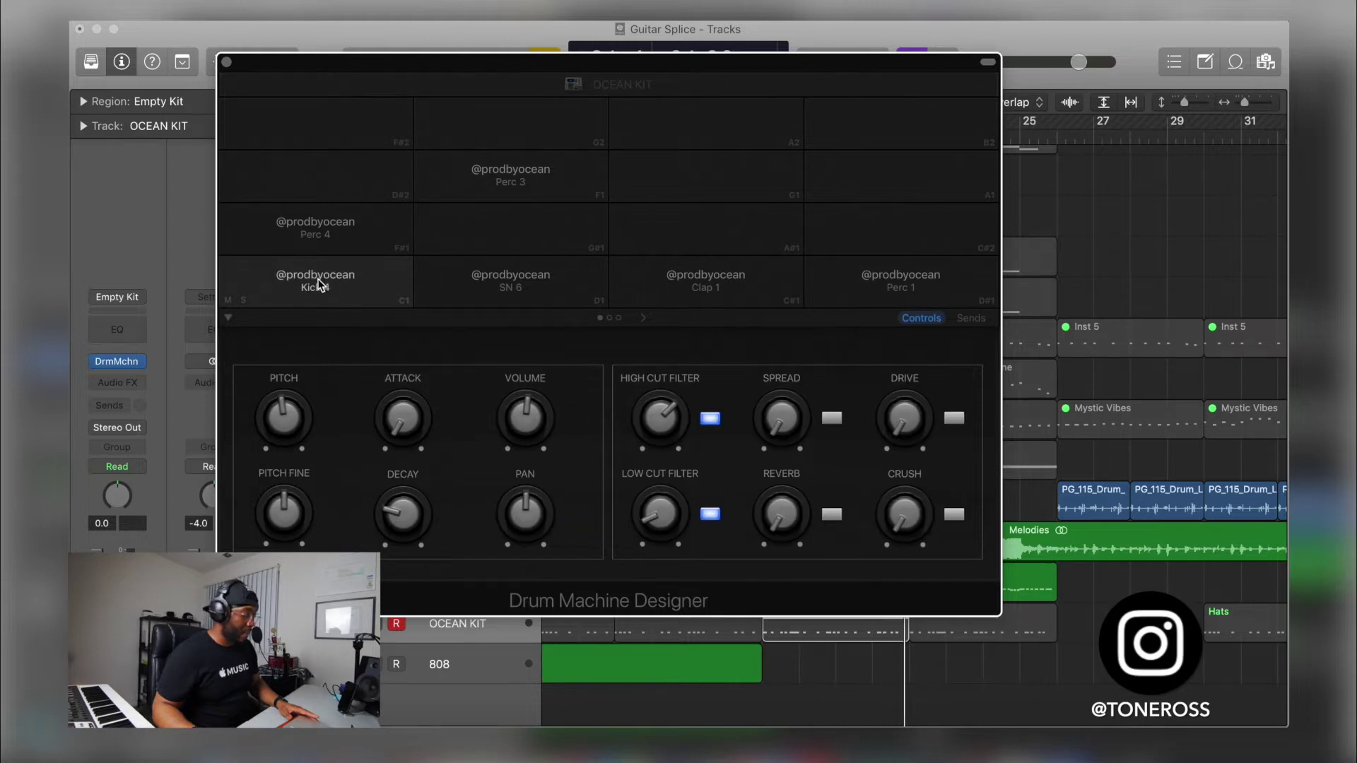
key(super+w)
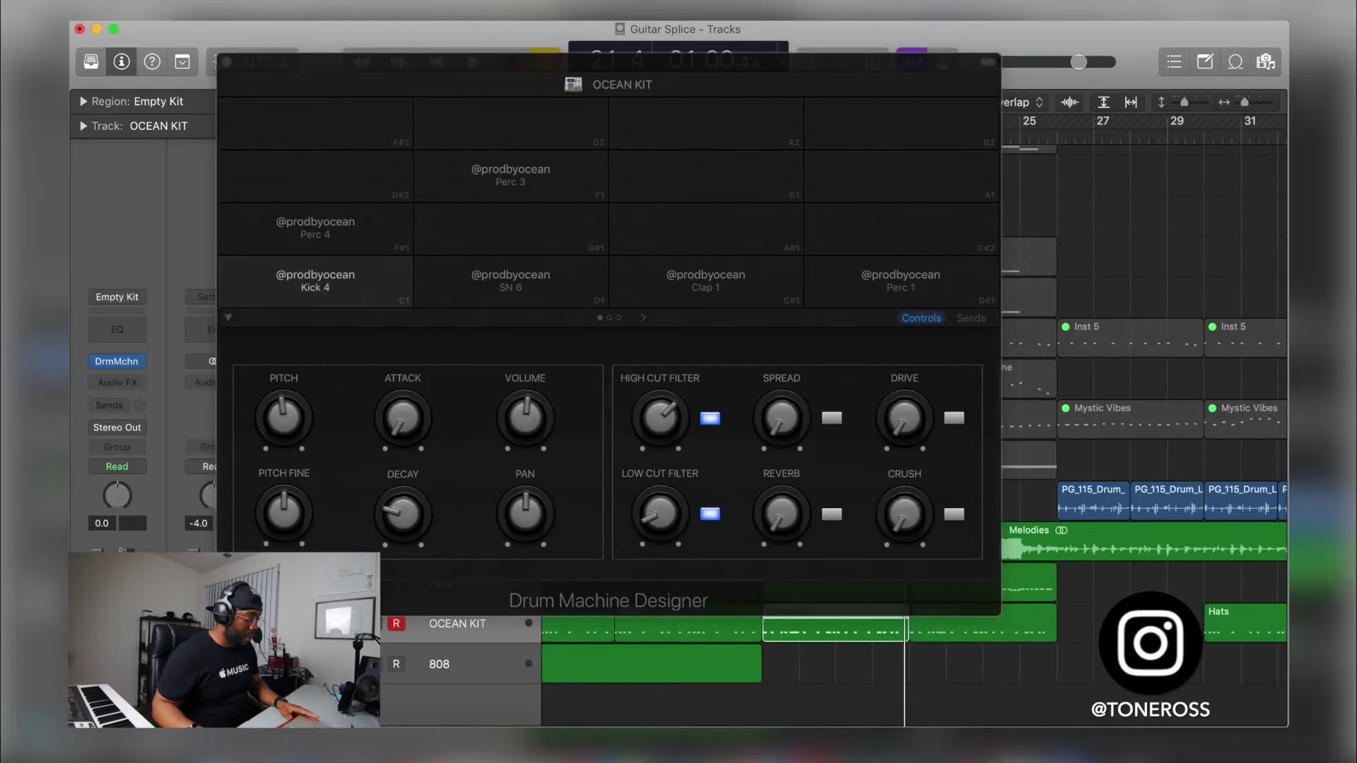
- Audition the Kick 4, SN 6, Clap 1, Perc 1, Perc 4, Perc 3 and Perc 2 pads, and close Drum Machine Designer
click(319, 287)
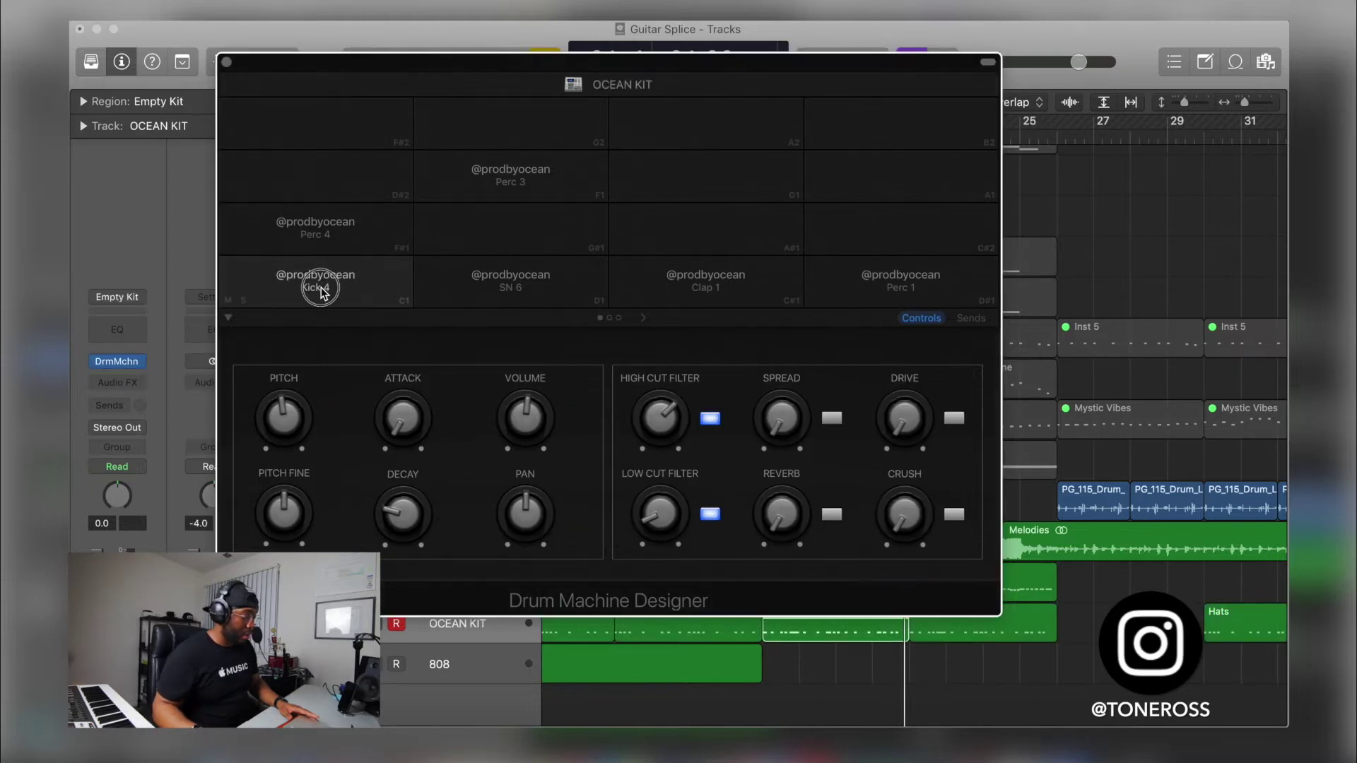
click(530, 286)
click(691, 297)
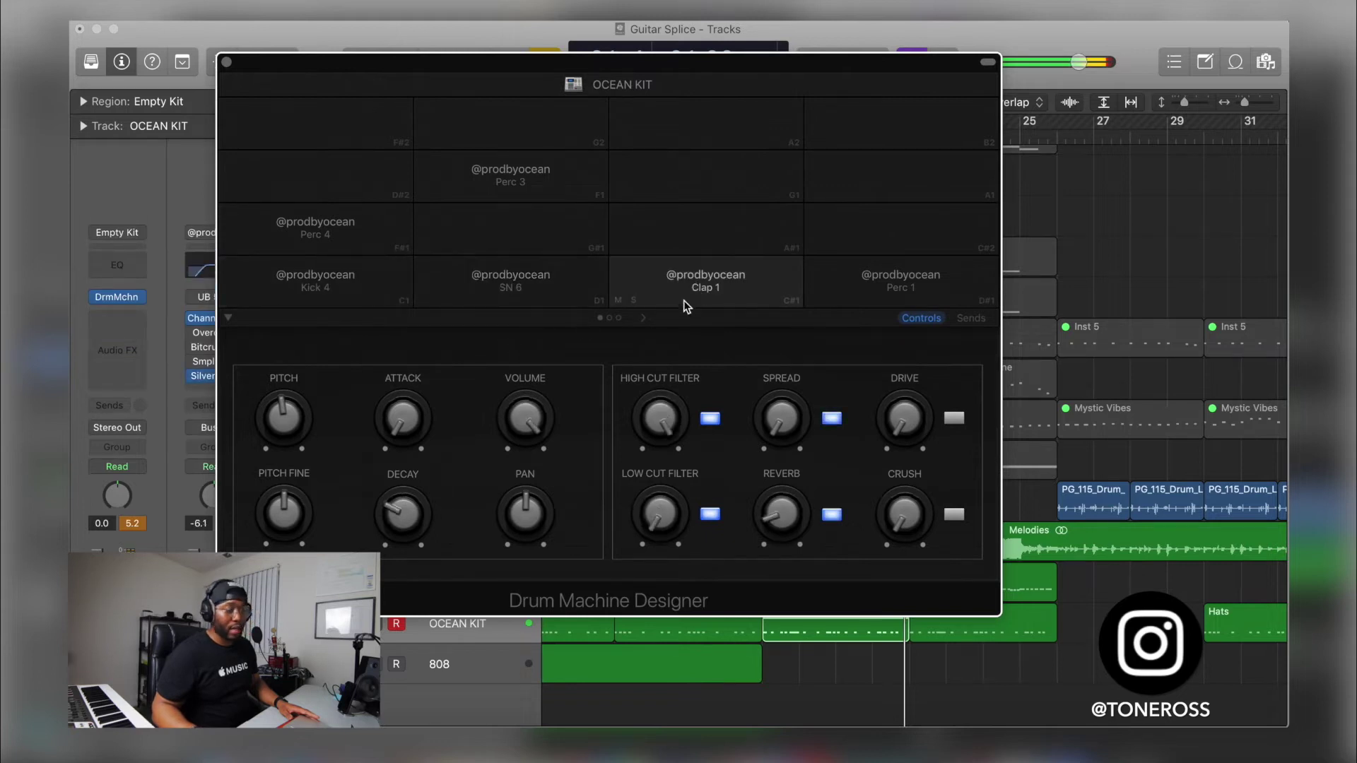
click(876, 292)
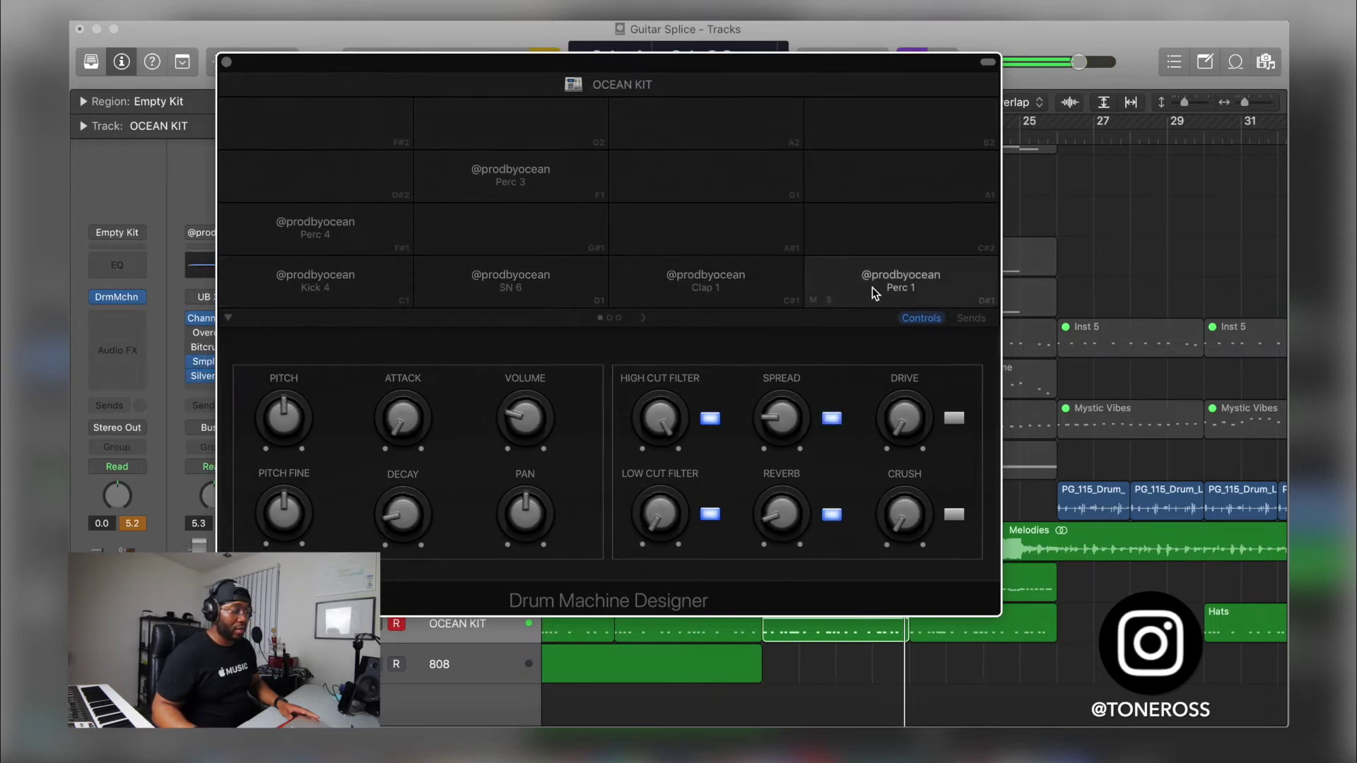
click(341, 243)
click(465, 198)
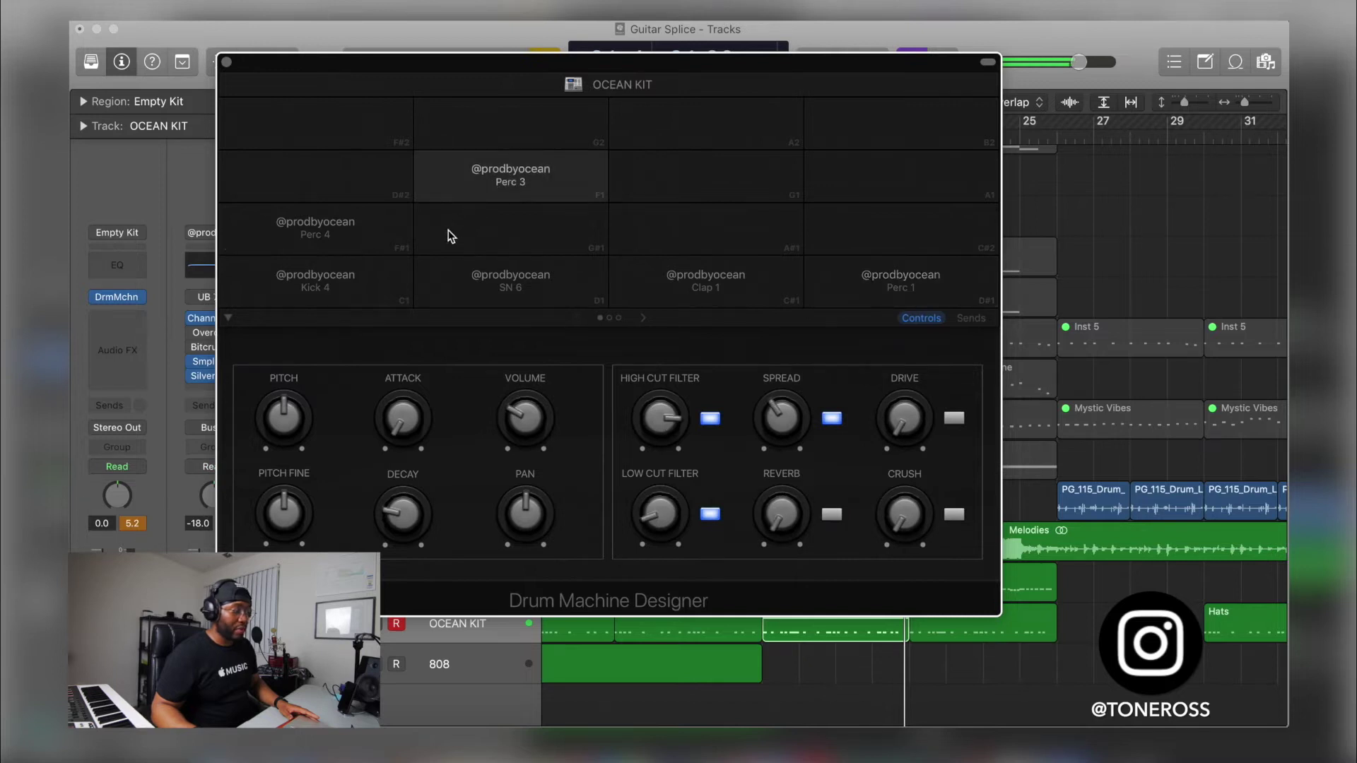
click(345, 243)
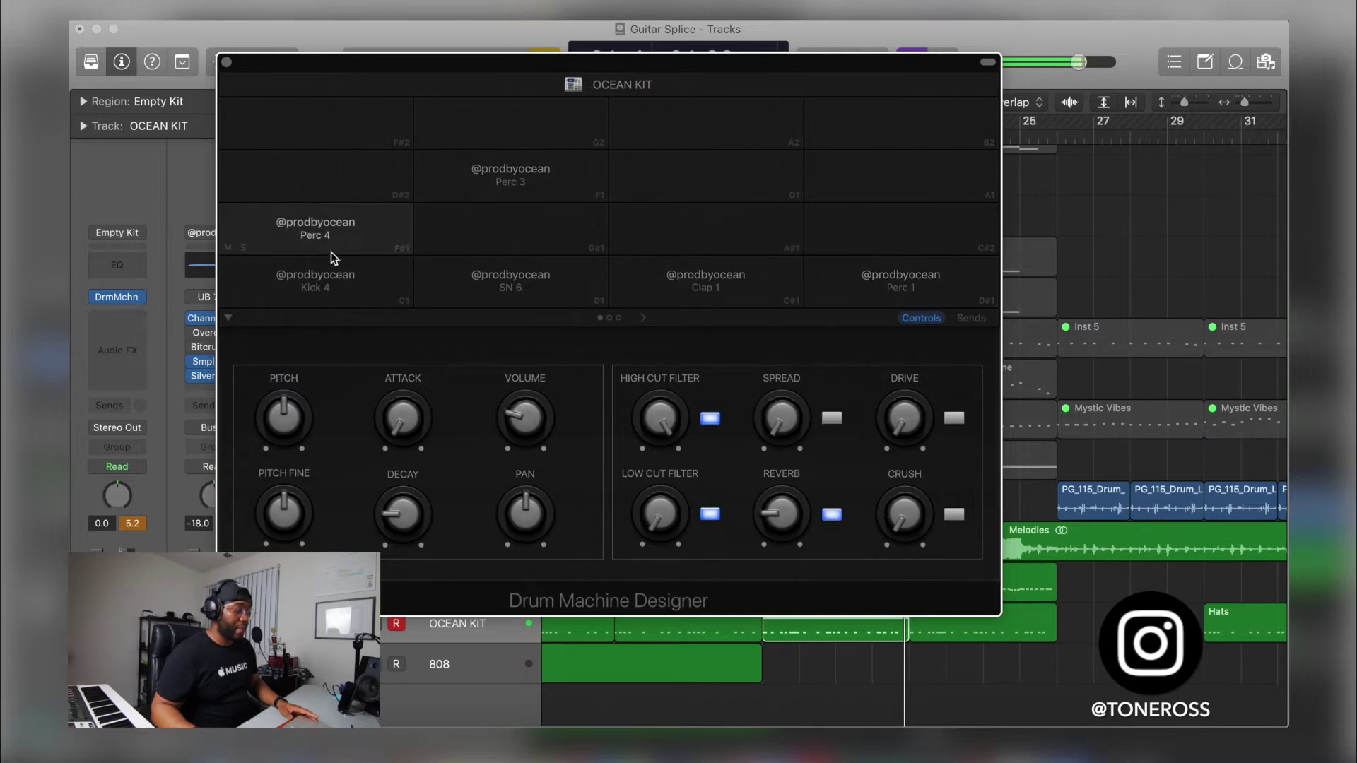
click(645, 317)
click(502, 289)
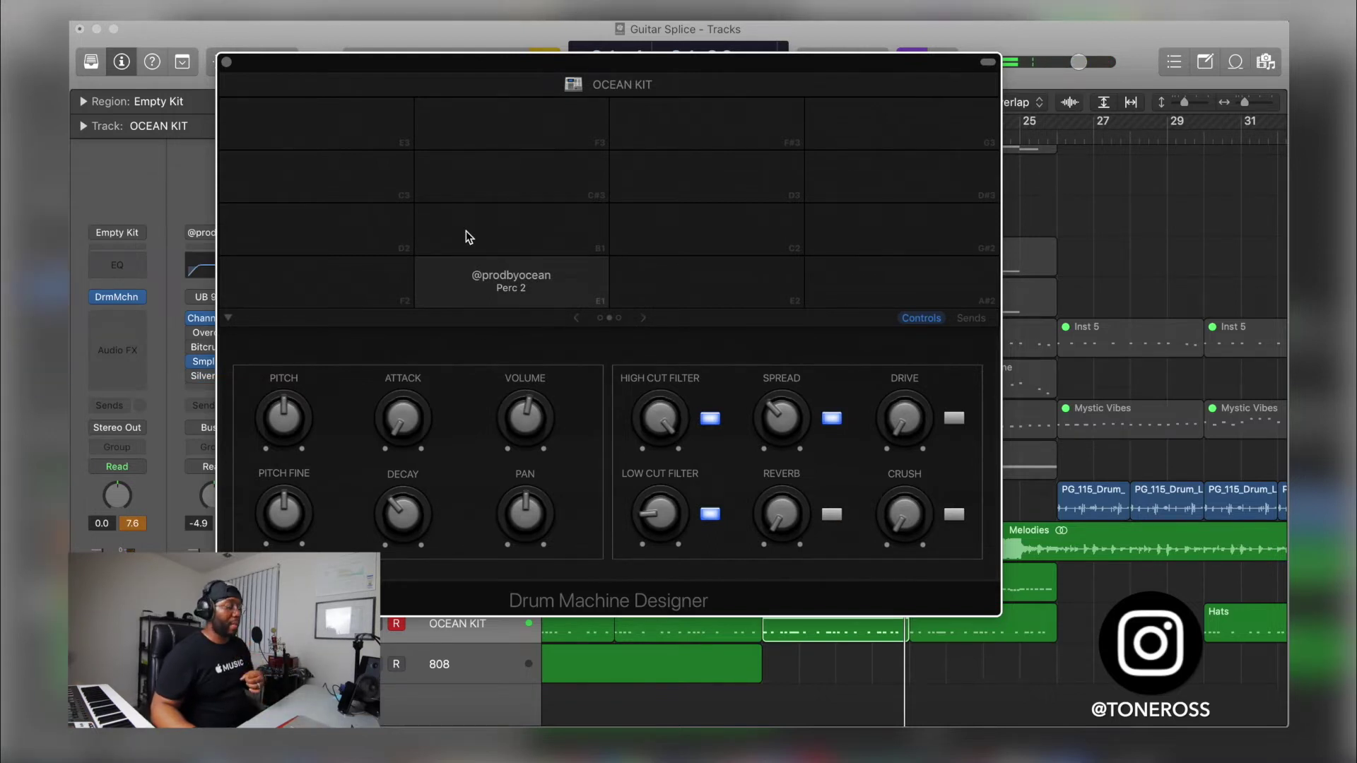
click(226, 62)
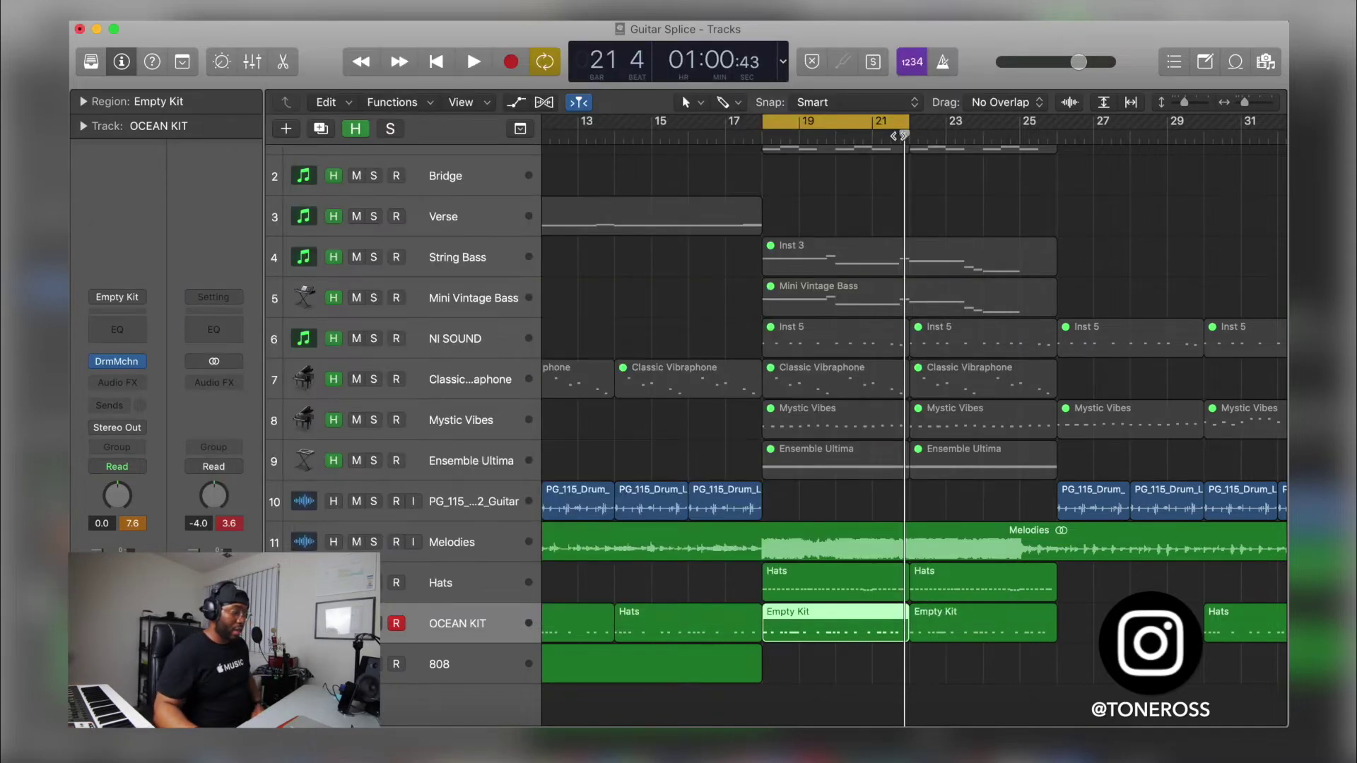
- Play the cycled section from bar 18 with OCEAN KIT unmuted
drag(905, 137, 761, 146)
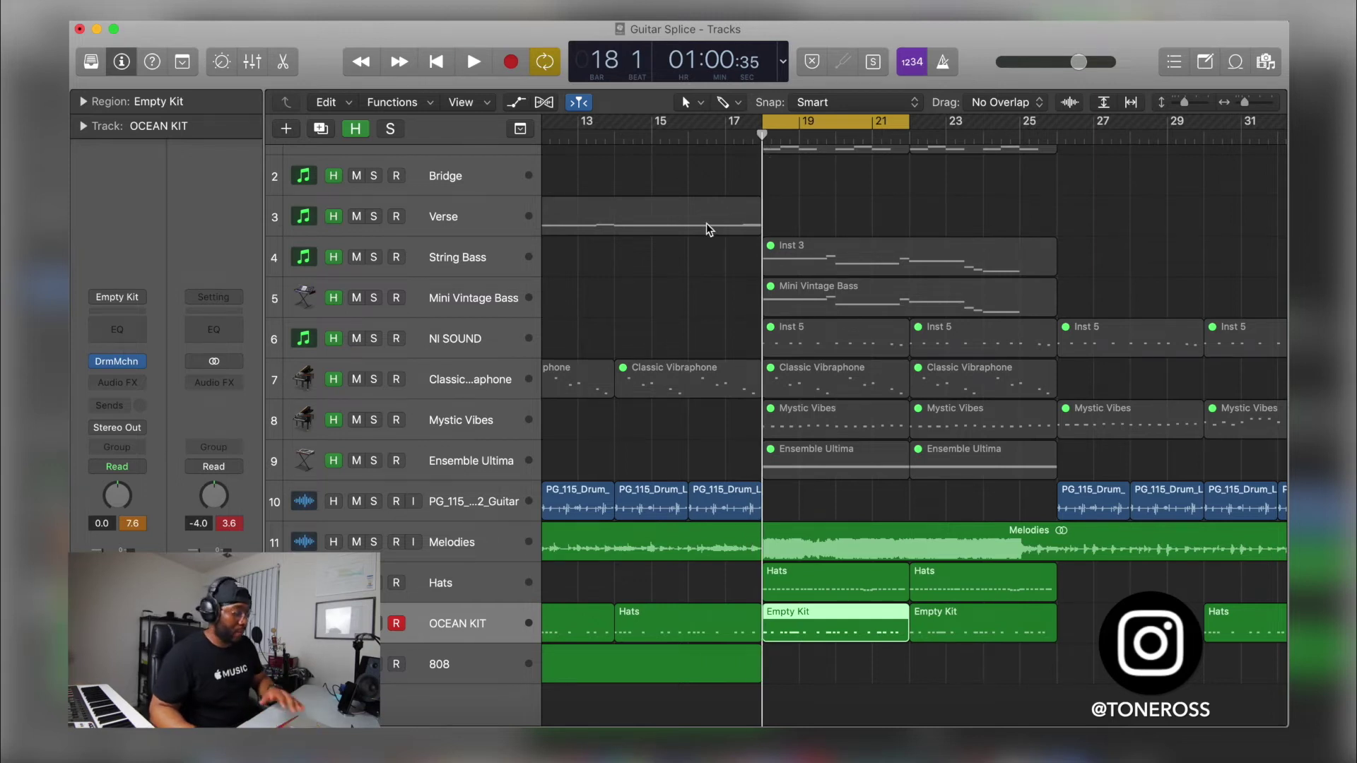
key(space)
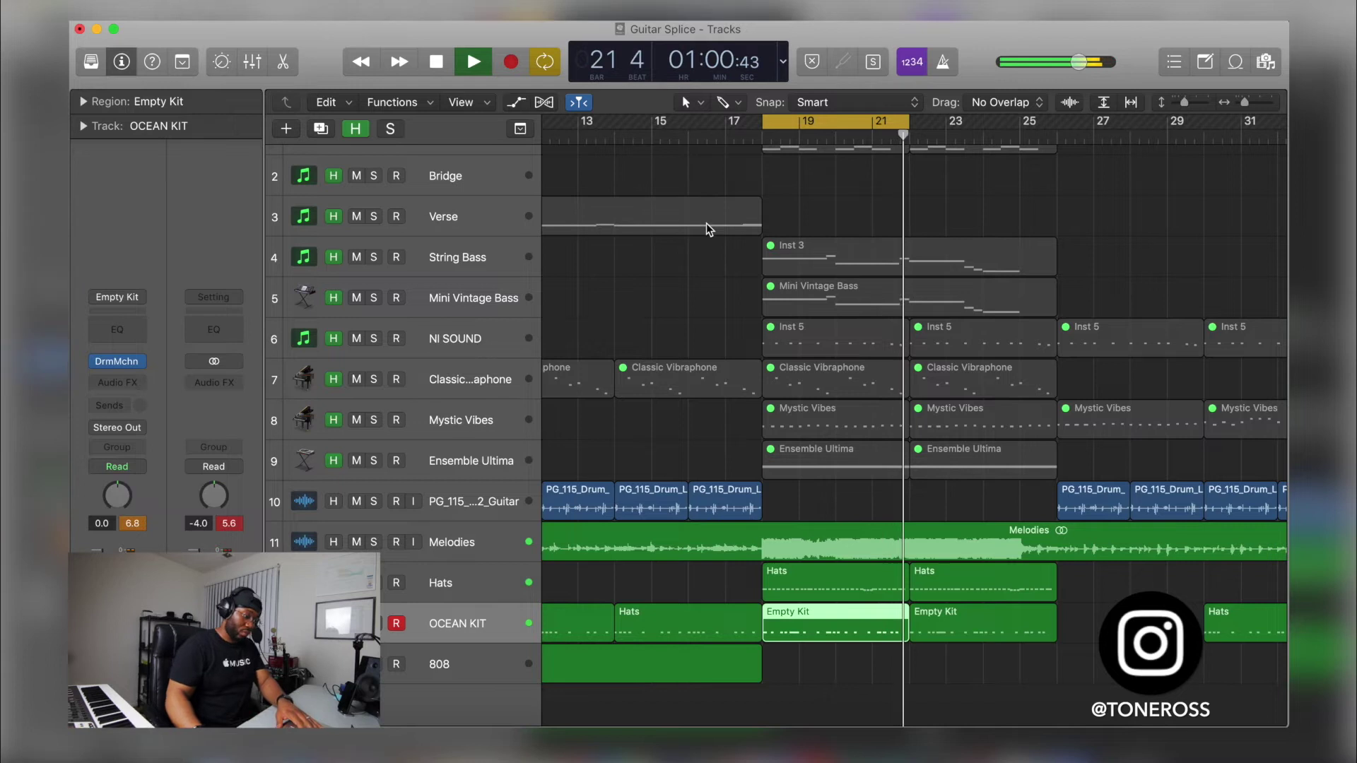
- Stop playback, set the cycle range from bar 10 to bar 18, and play that section through
key(space)
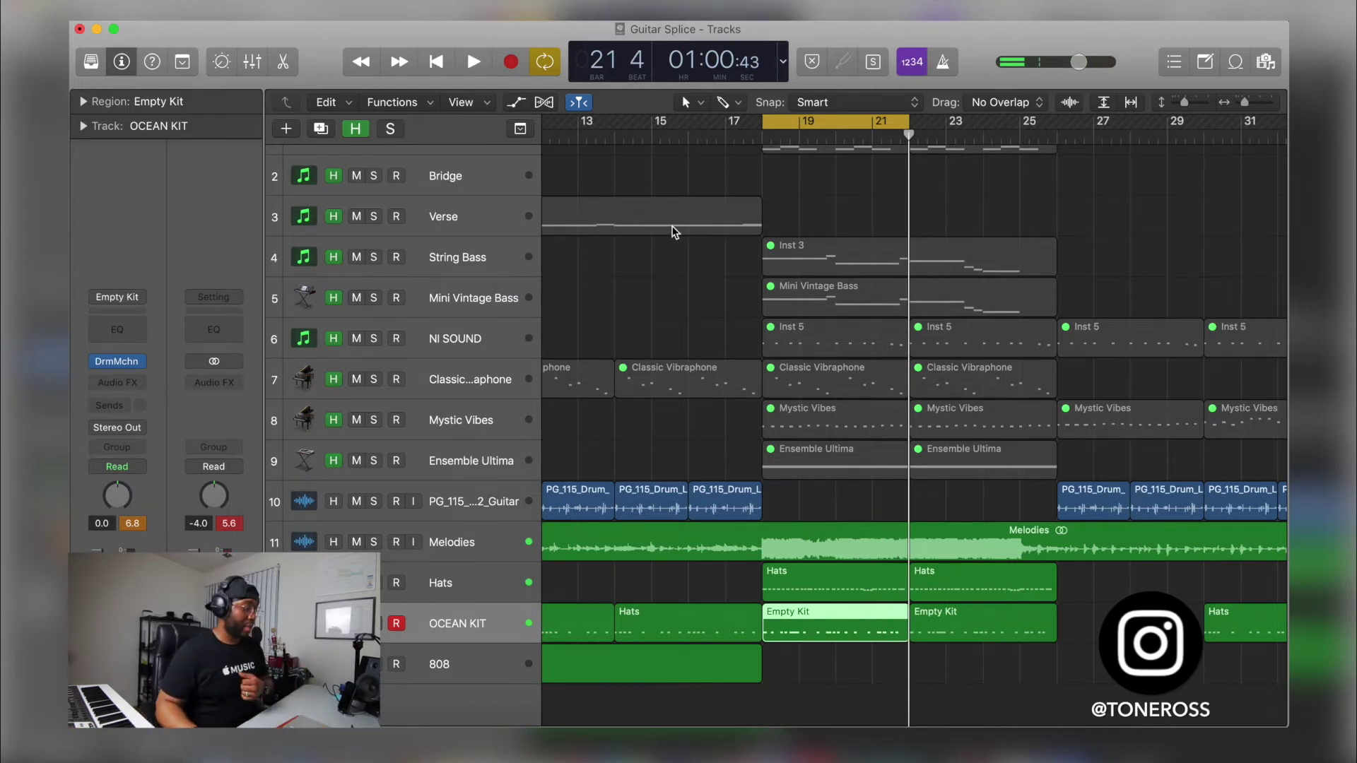
scroll(684, 498, left, 5)
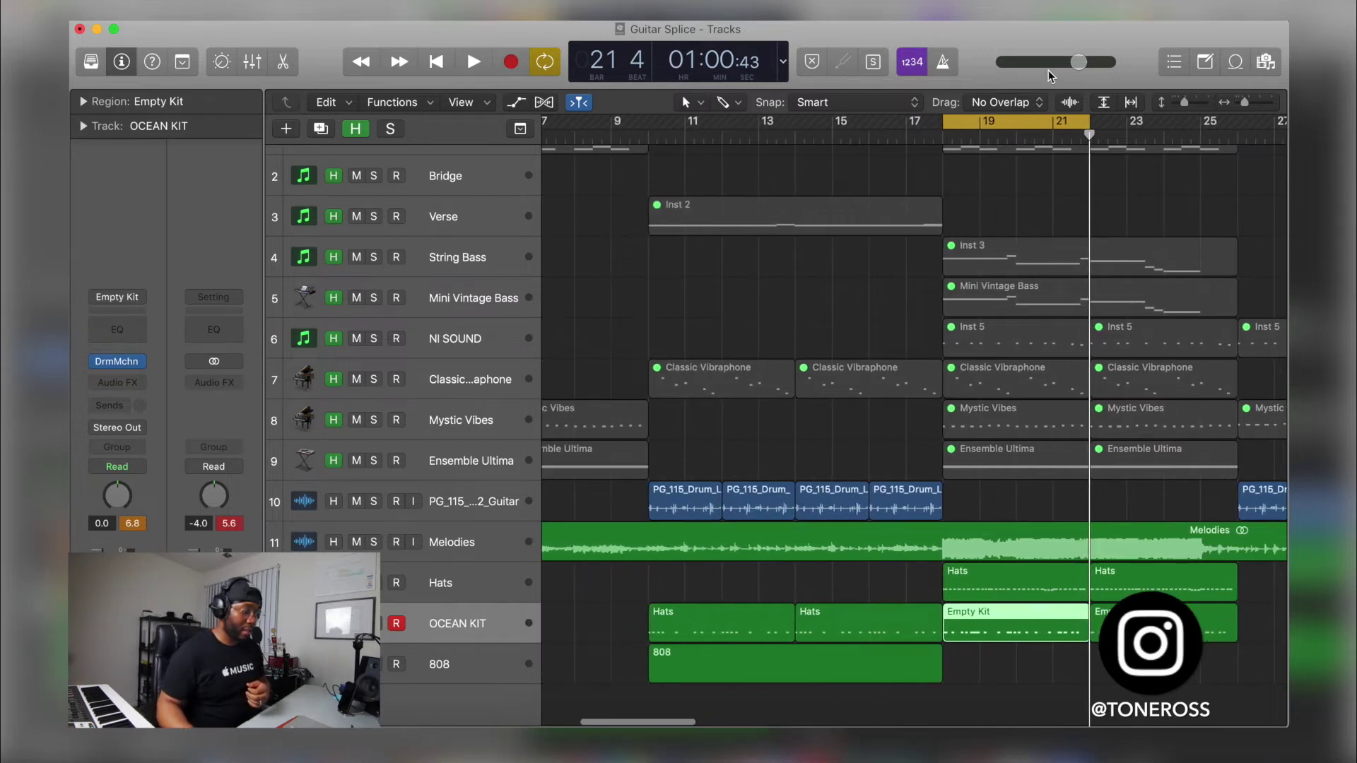
drag(1077, 120, 940, 123)
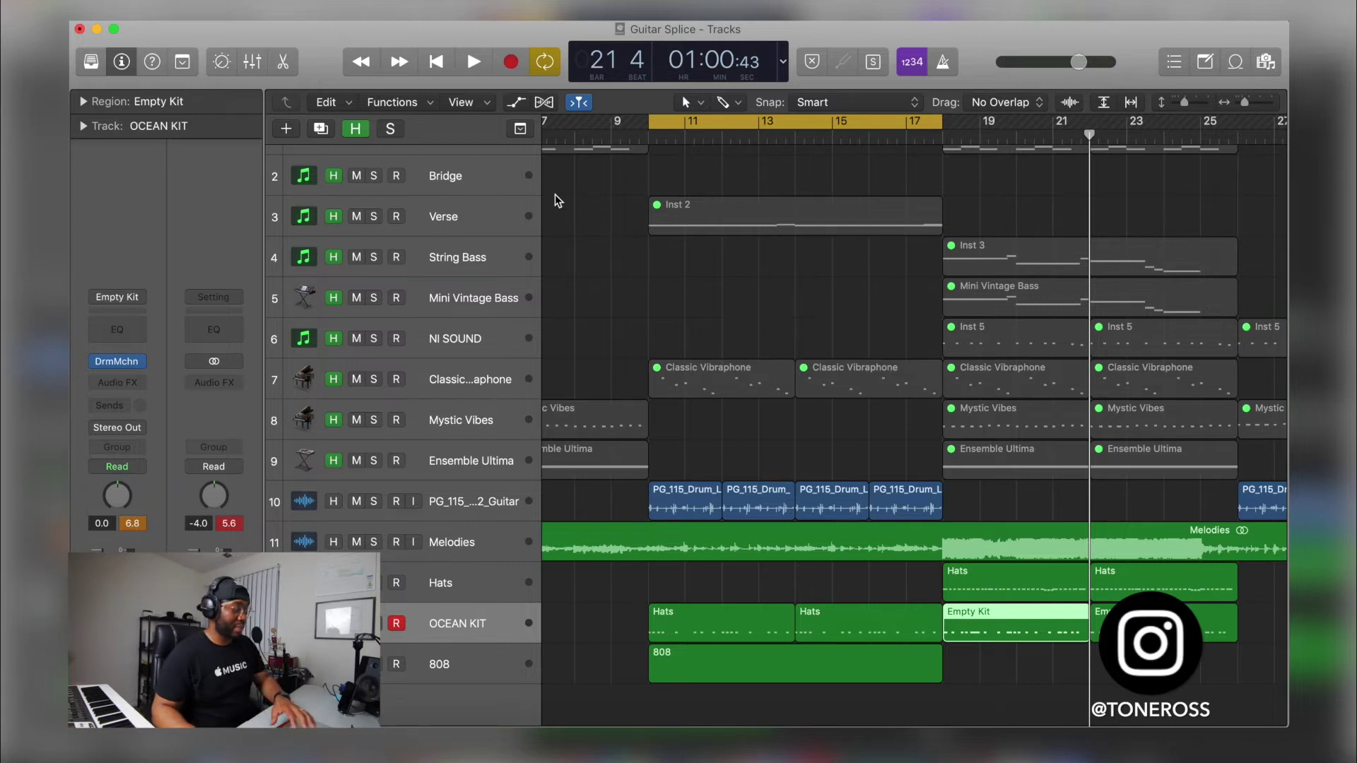
key(space)
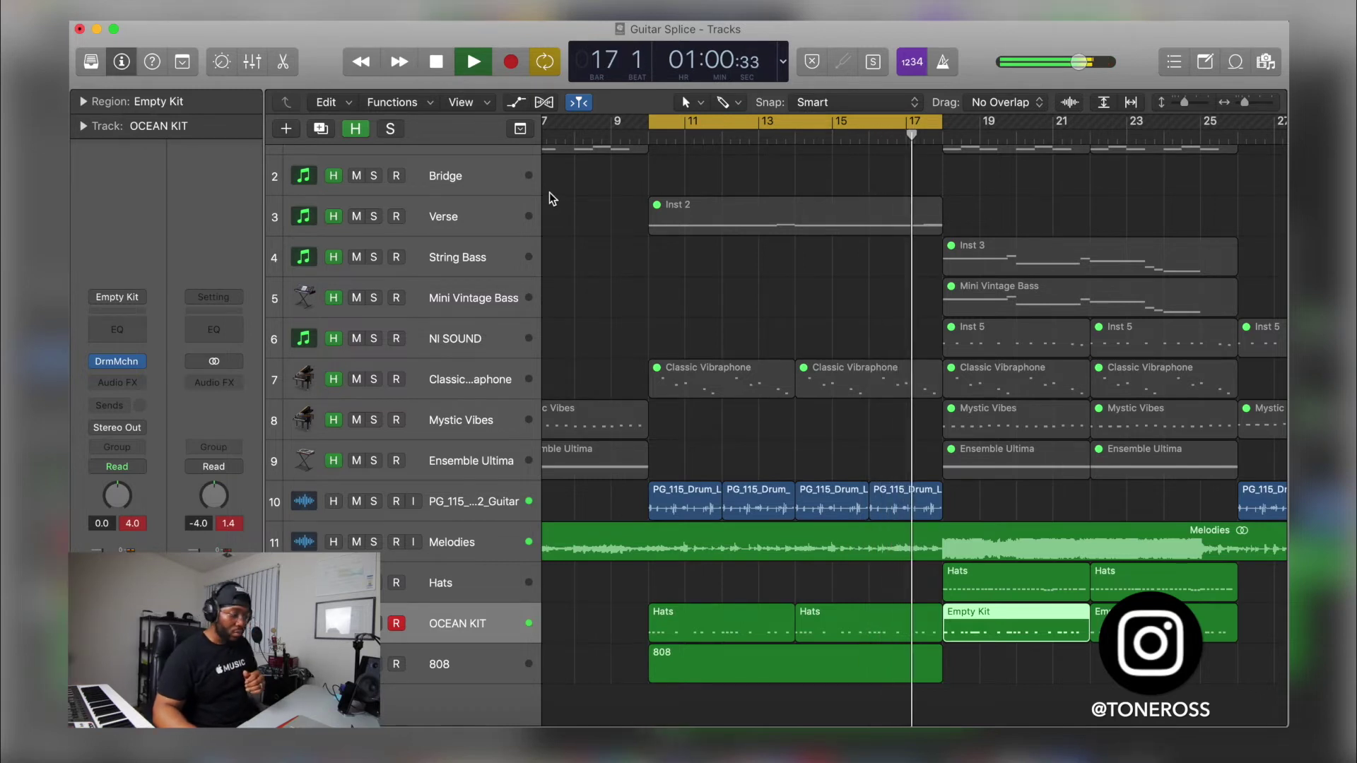
key(space)
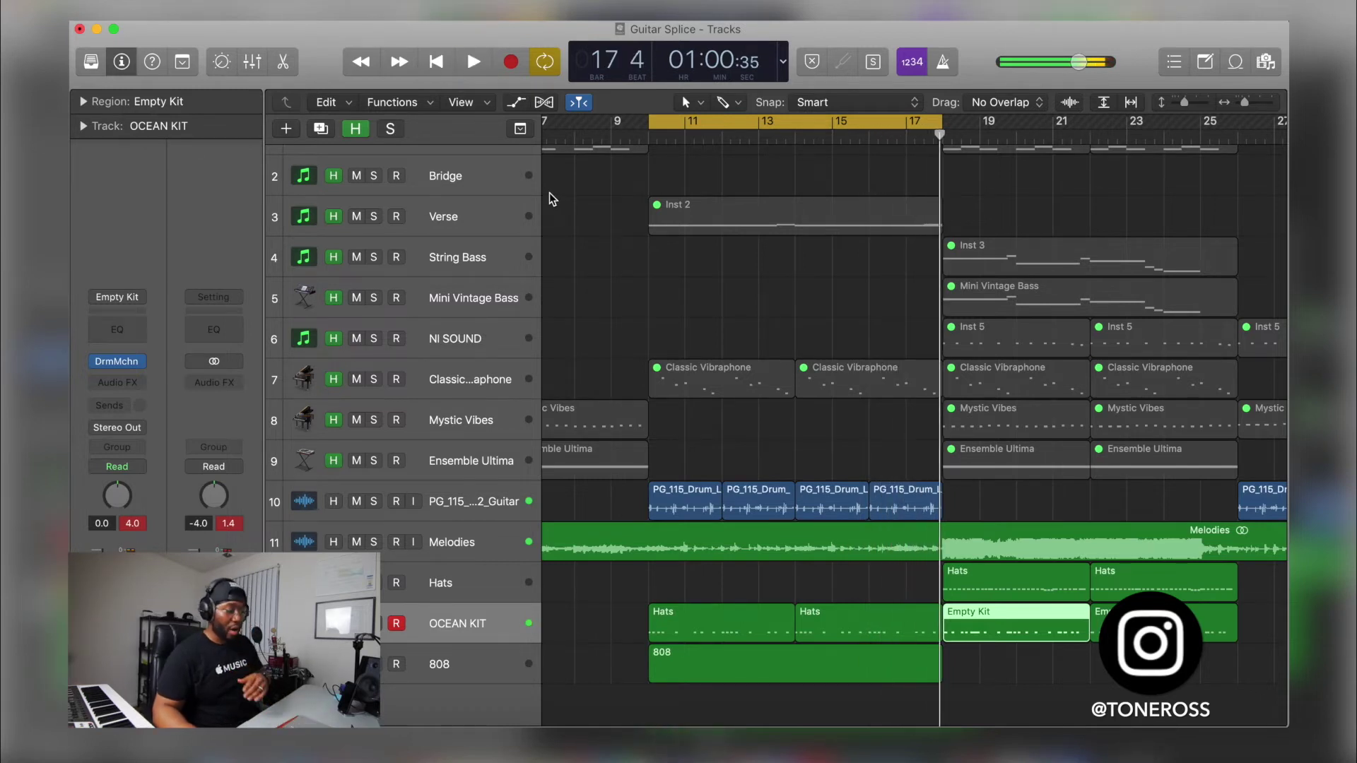
- Audition the PG_115 drum loop track in solo over the cycled section, and turn its solo off
click(467, 509)
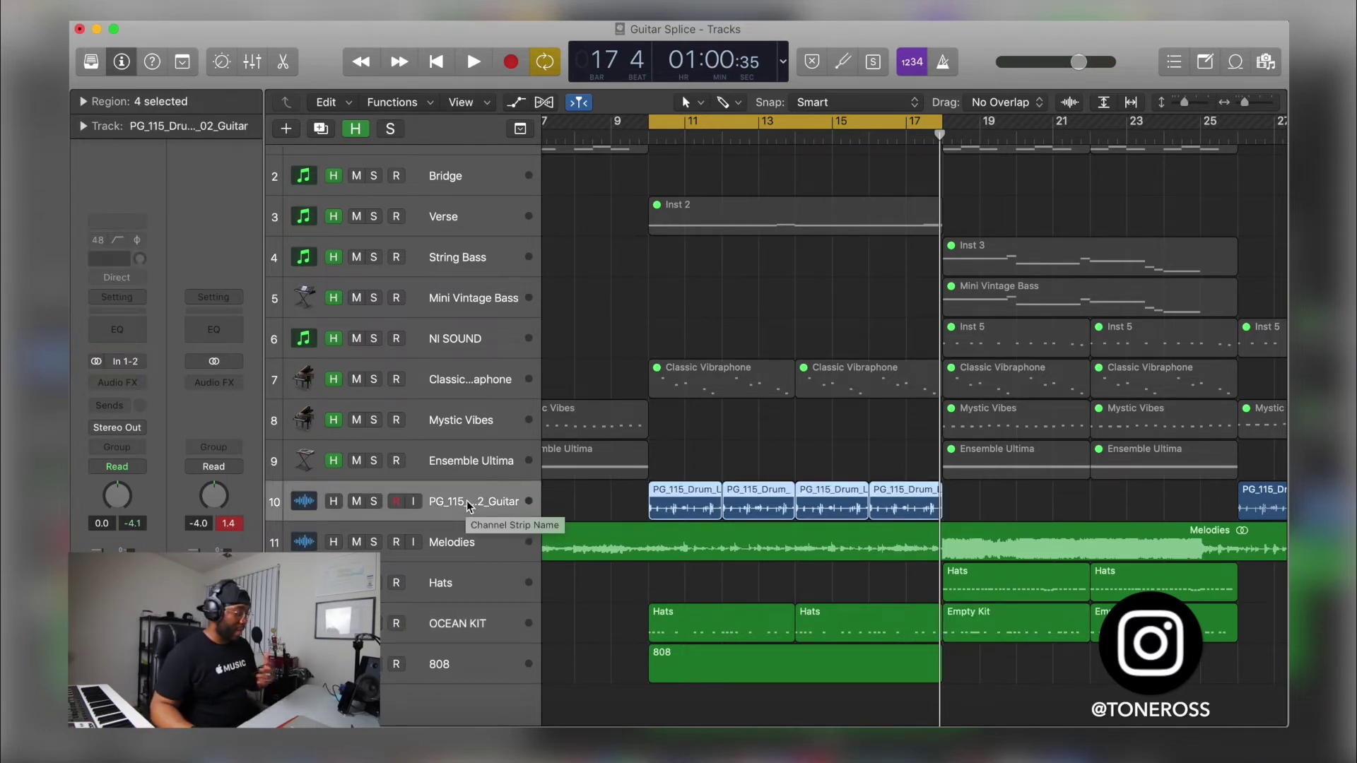
click(374, 502)
key(space)
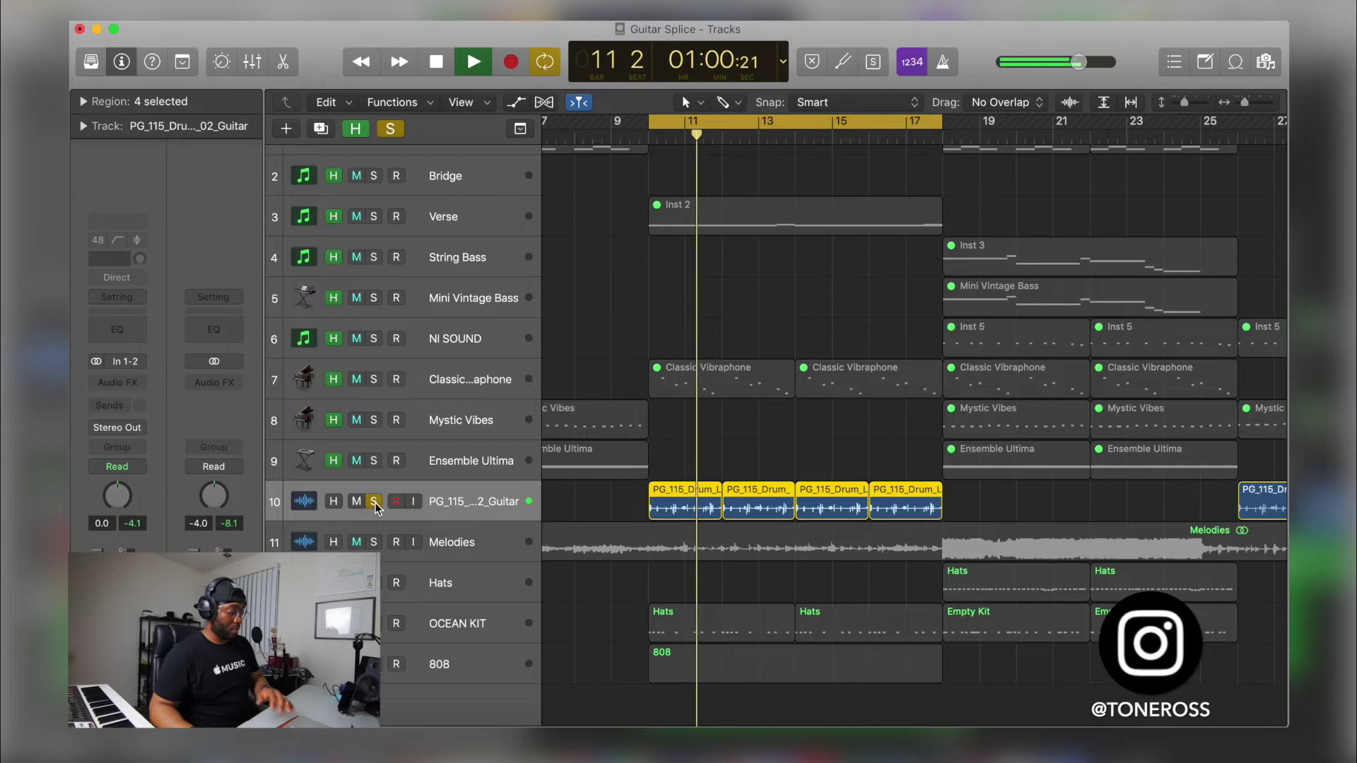
key(space)
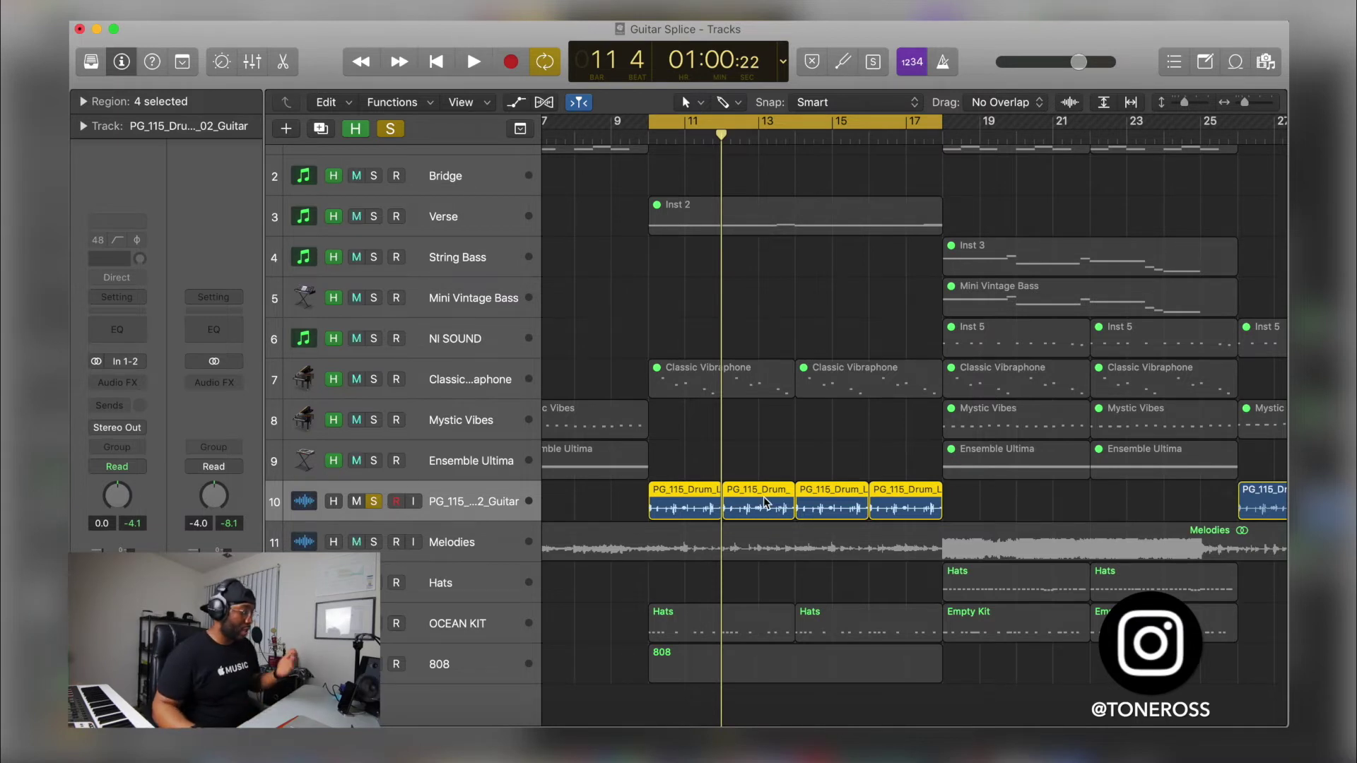
click(372, 506)
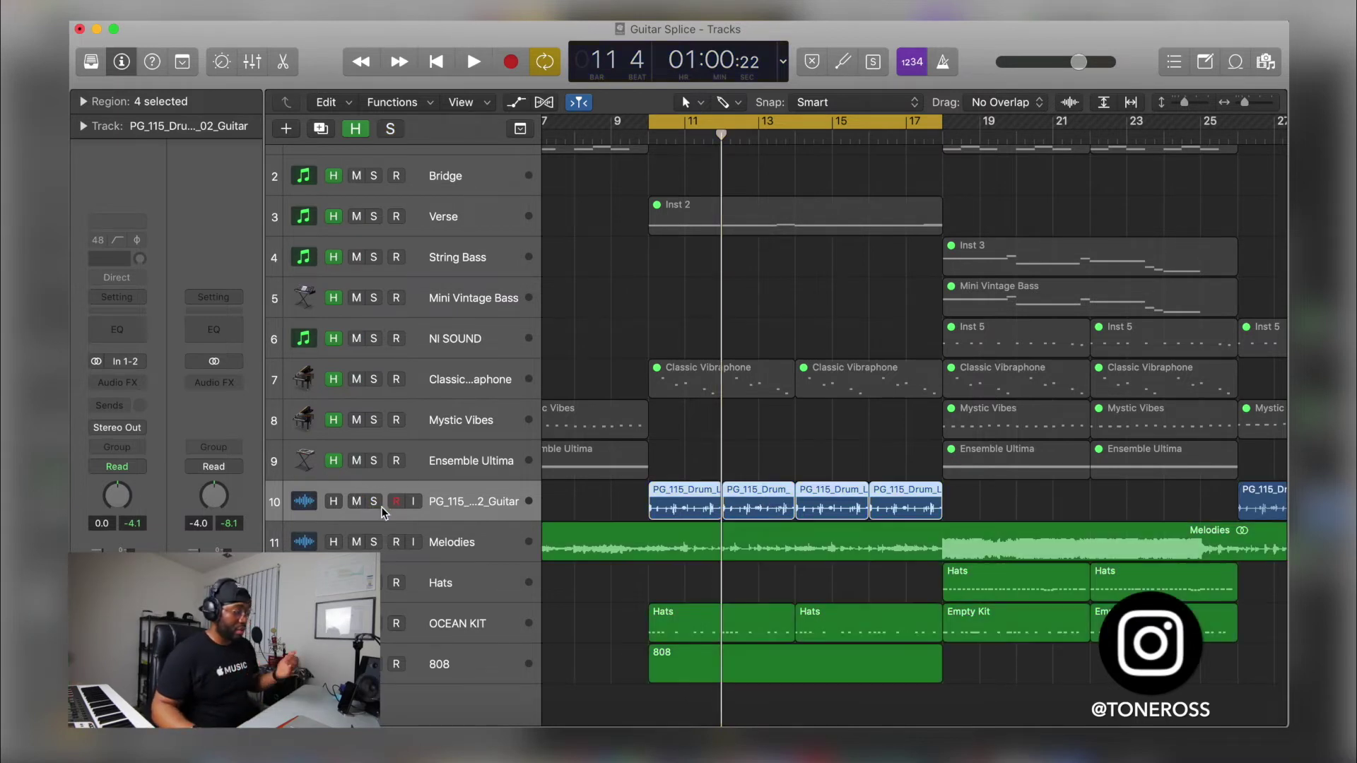
- Turn off cycle mode and record an 808 bass line on the 808 track, starting from bar 9 and stopping past bar 18
click(449, 663)
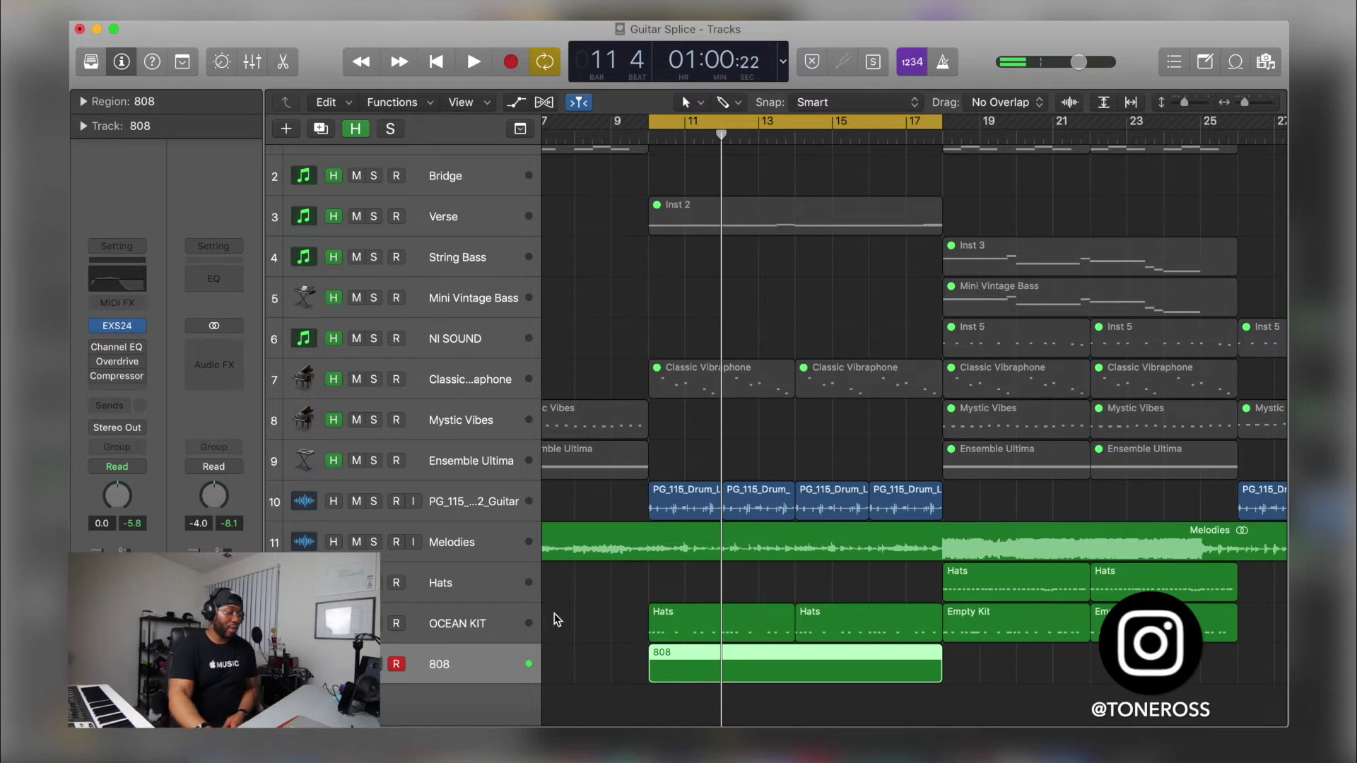
drag(721, 134, 613, 134)
click(679, 126)
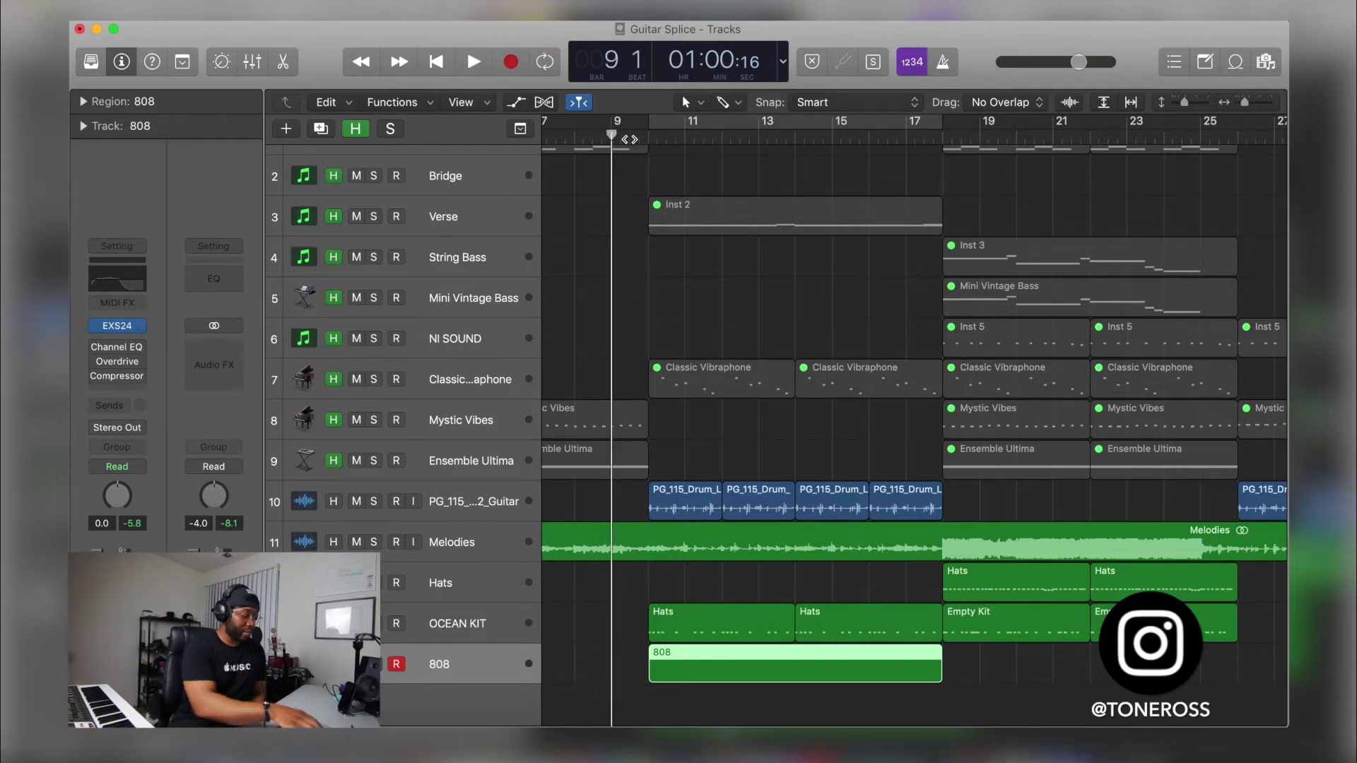
key(r)
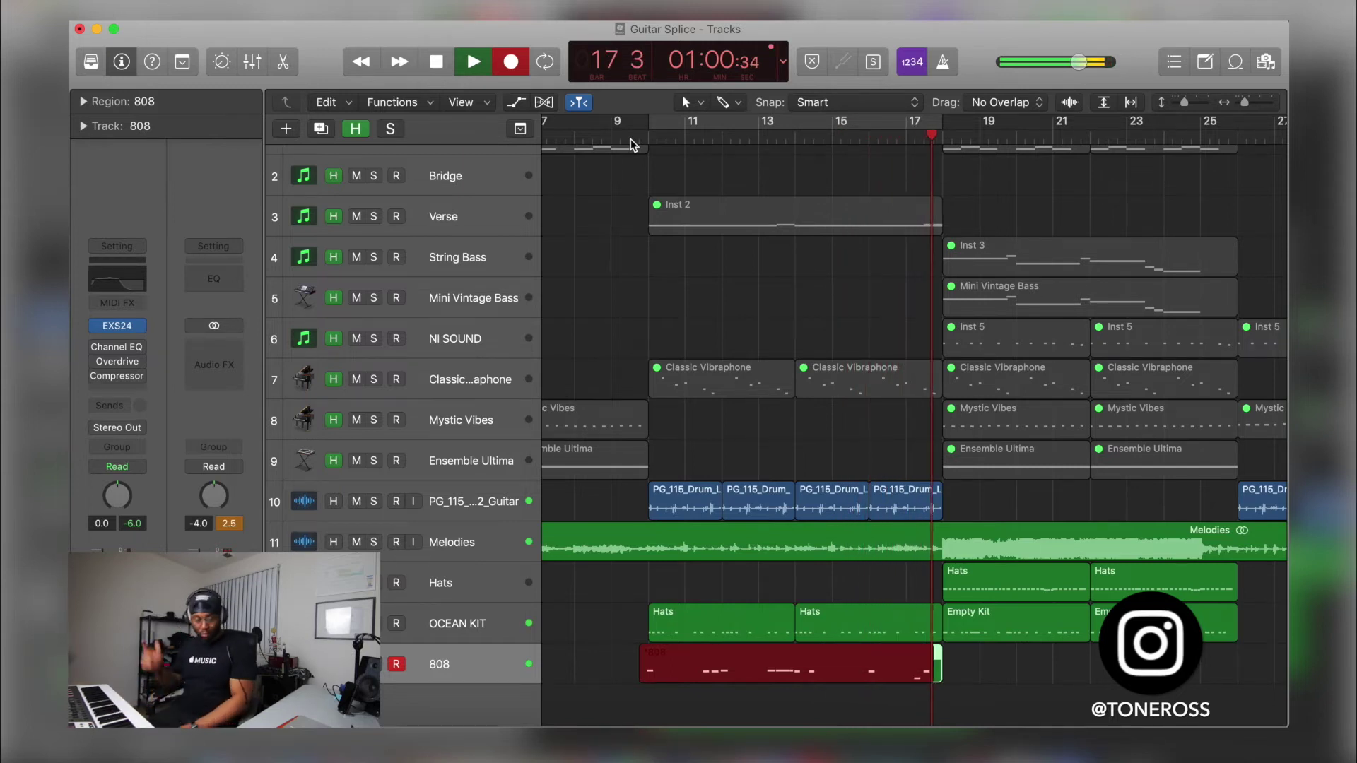
key(space)
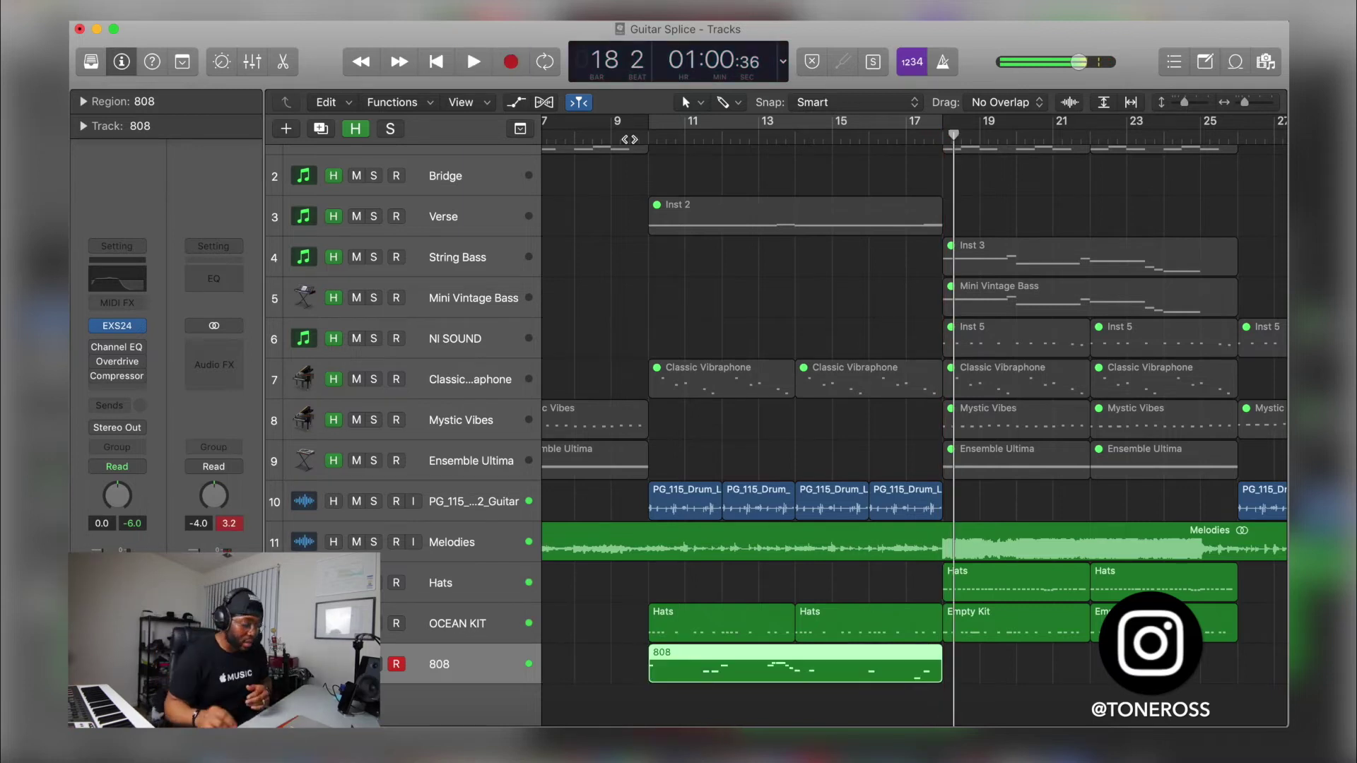
- Open the recorded 808 region in the Piano Roll and quantize all its notes to 1/16 Note
double_click(711, 671)
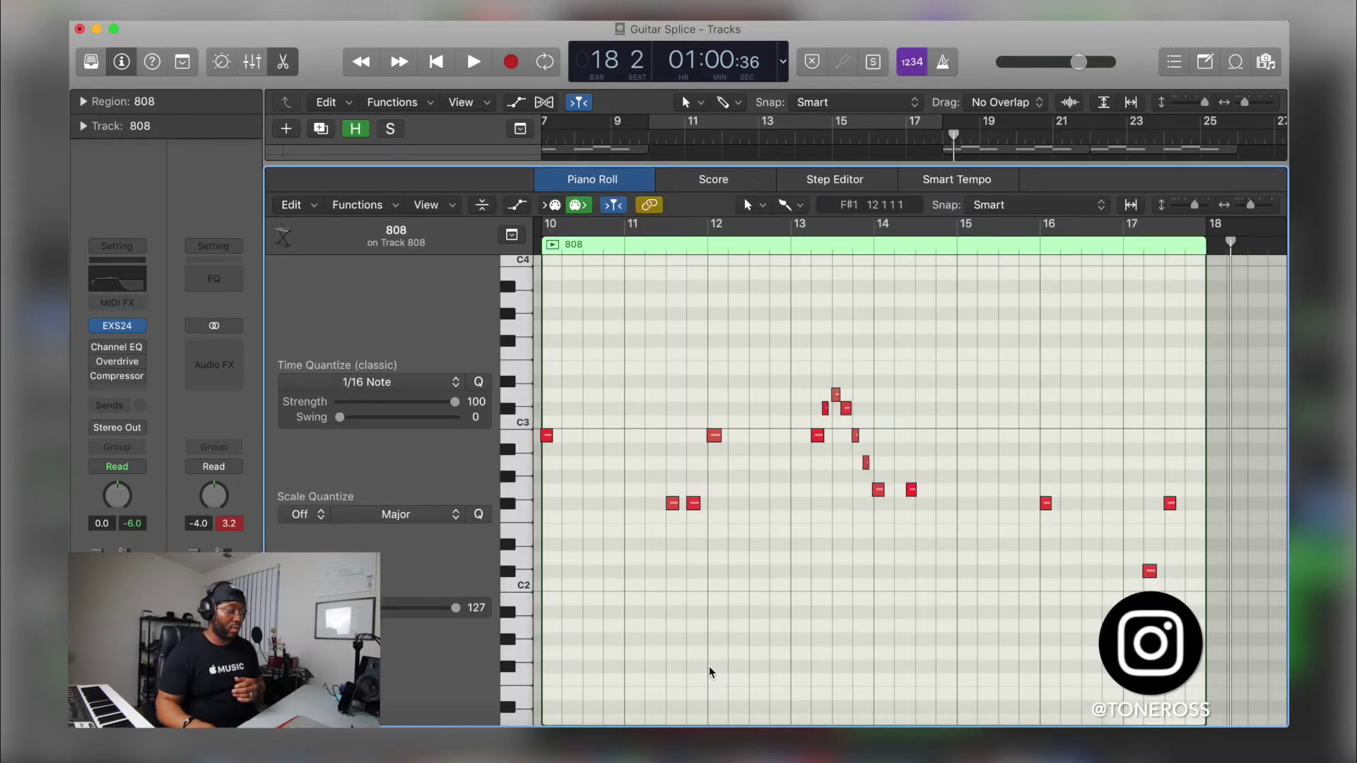
scroll(718, 583, left, 3)
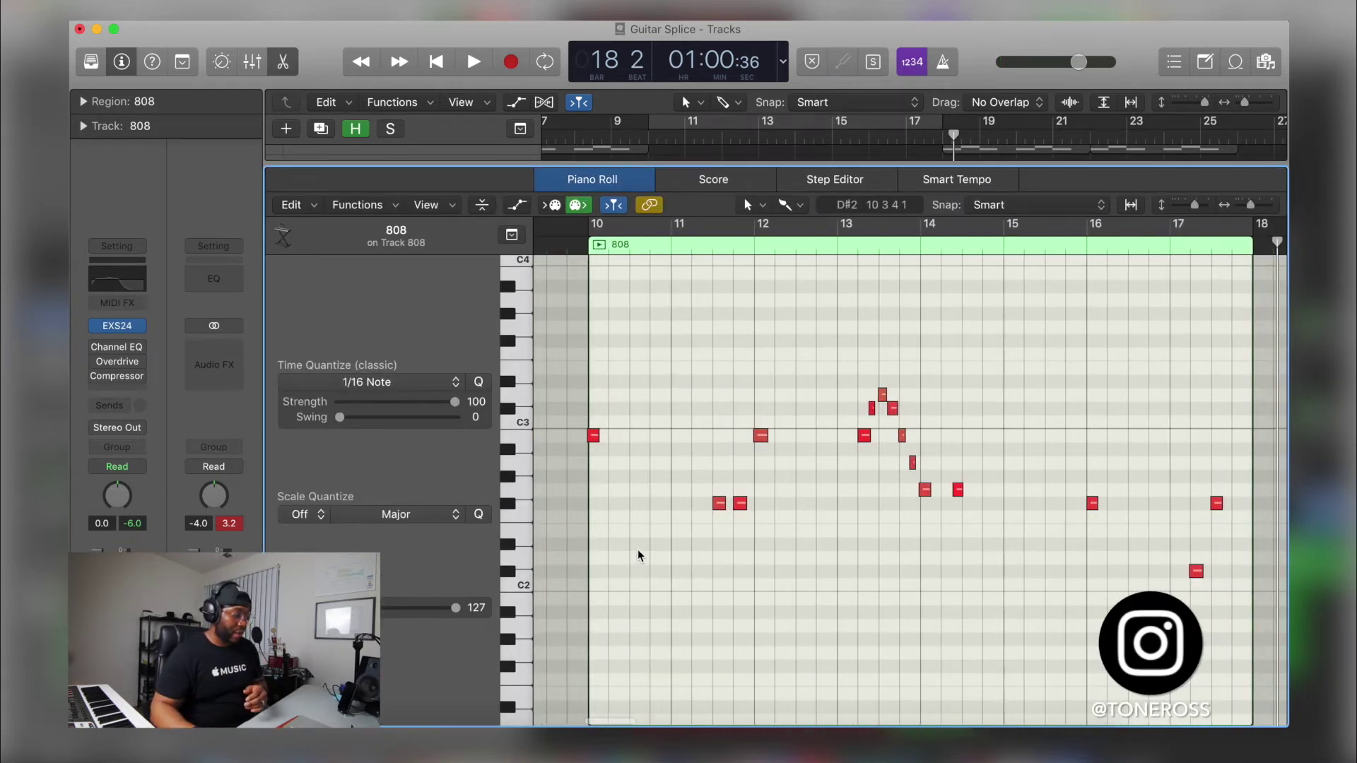
key(super+a)
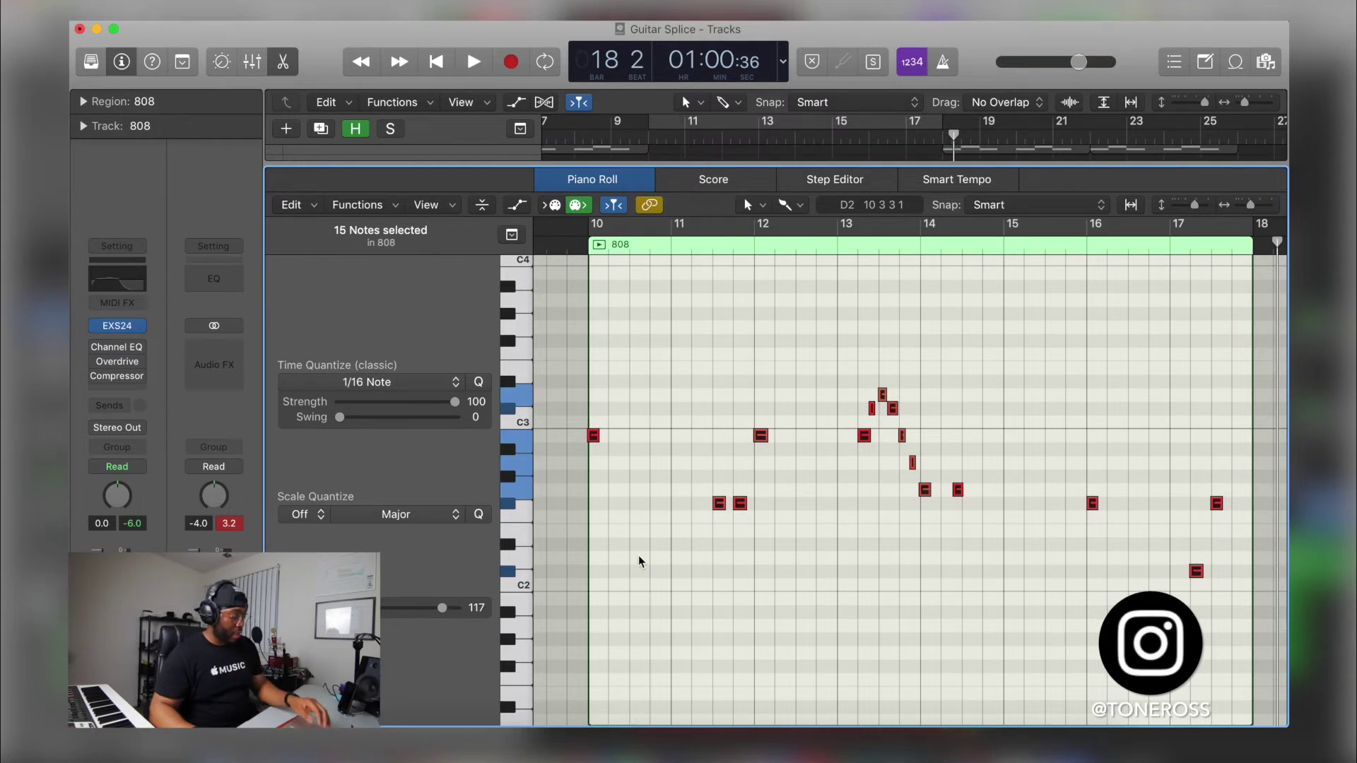
key(q)
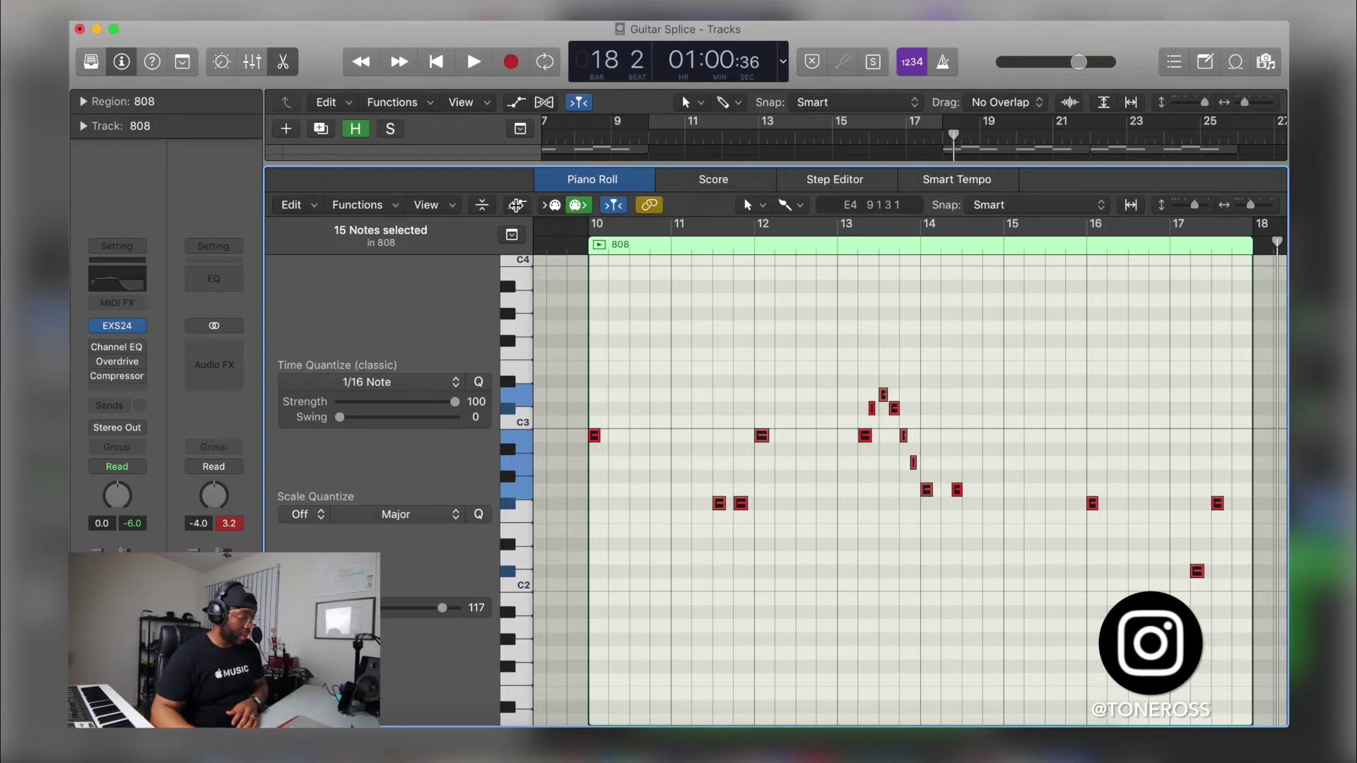
- Raise the velocity of all the 808 notes to 127, hide the velocity lane and deselect the notes
click(517, 205)
scroll(721, 355, down, 5)
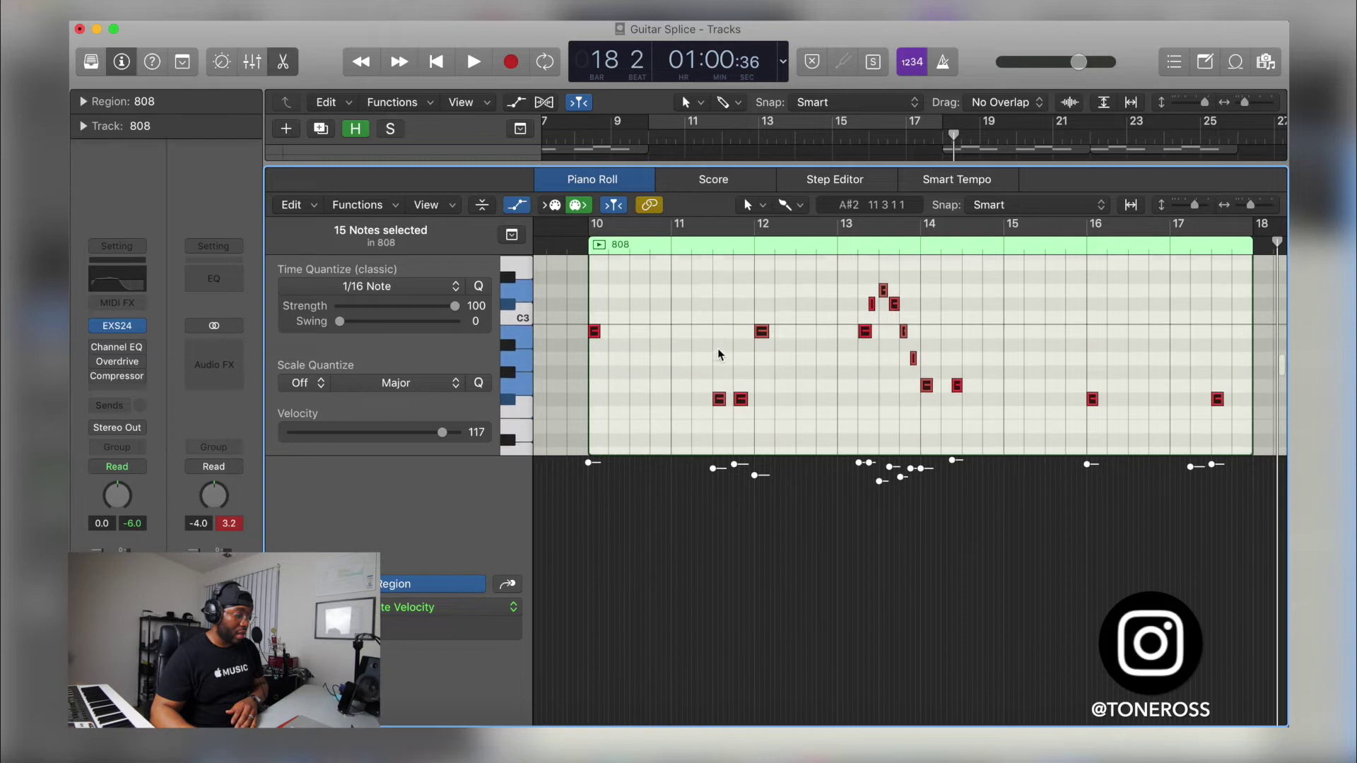
scroll(720, 354, up, 1)
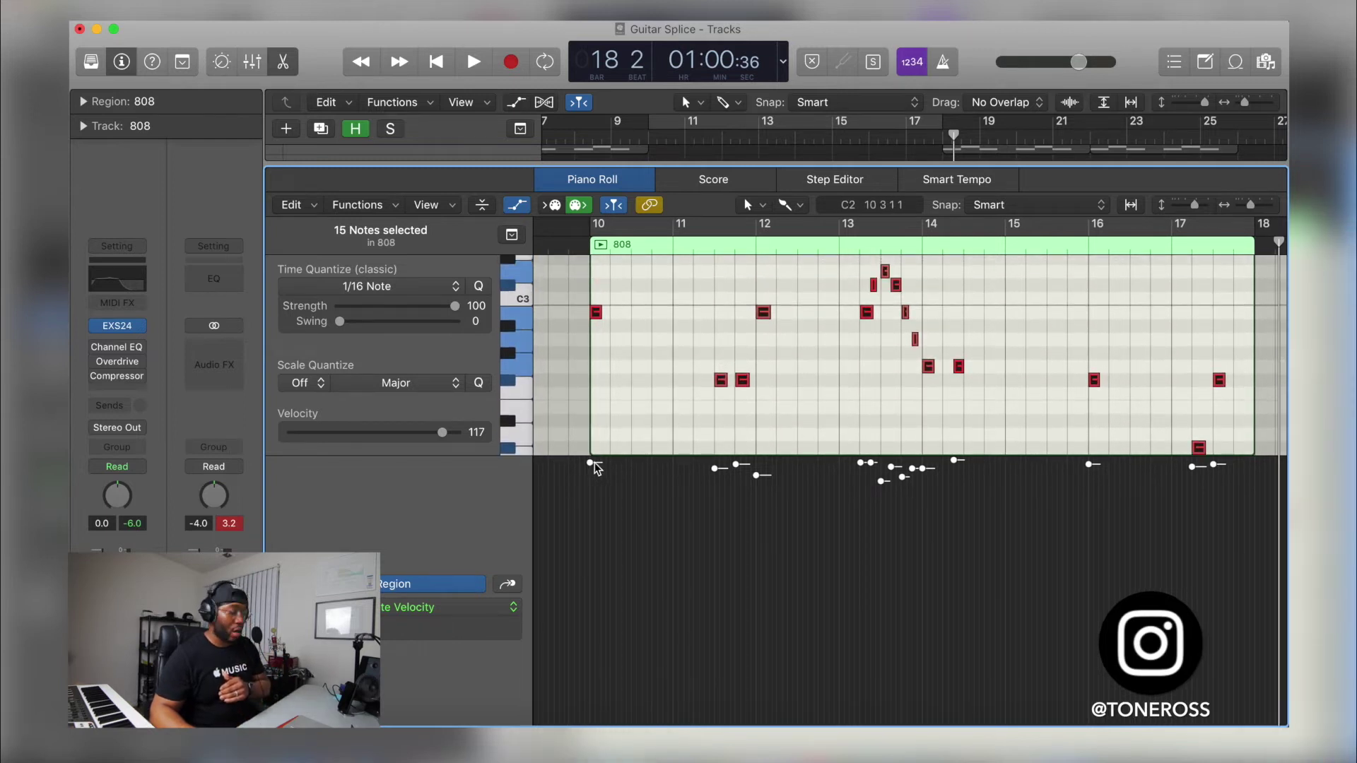
drag(590, 466, 591, 410)
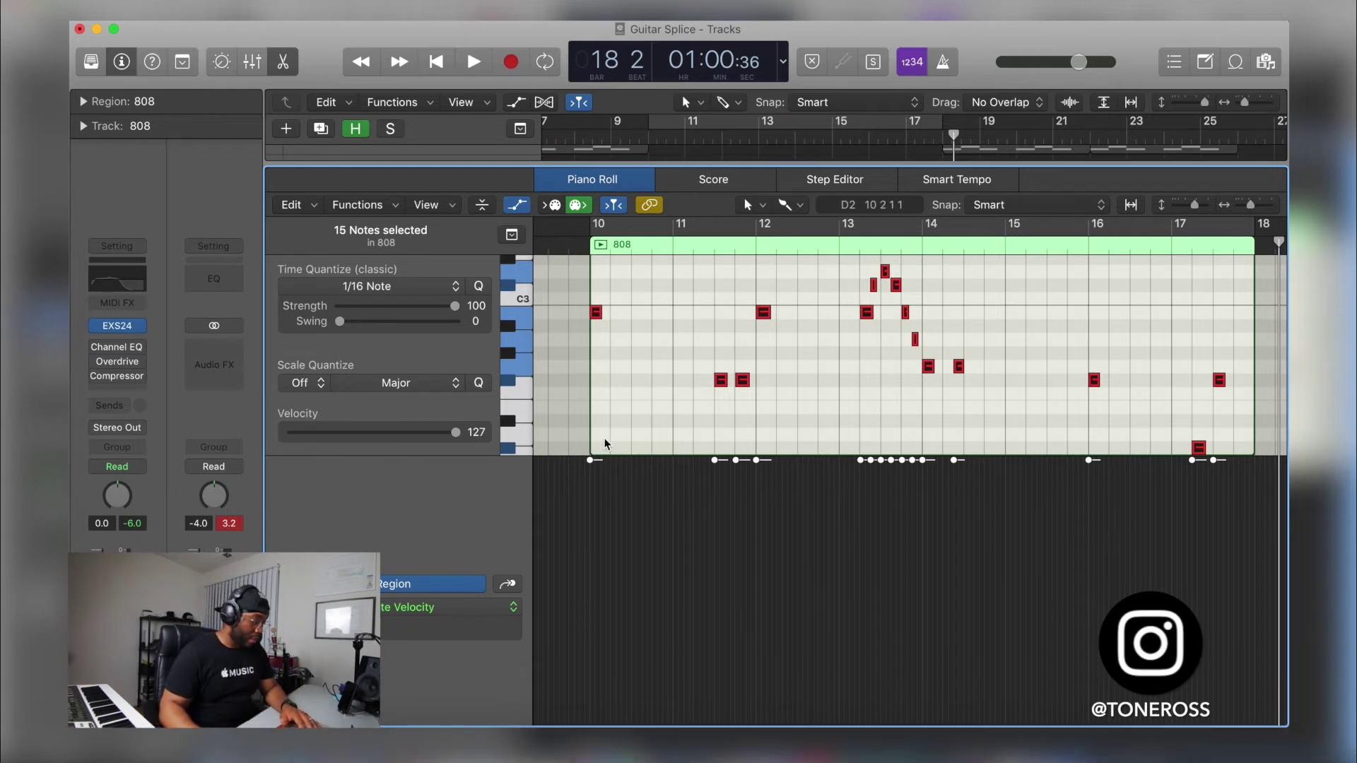
click(517, 205)
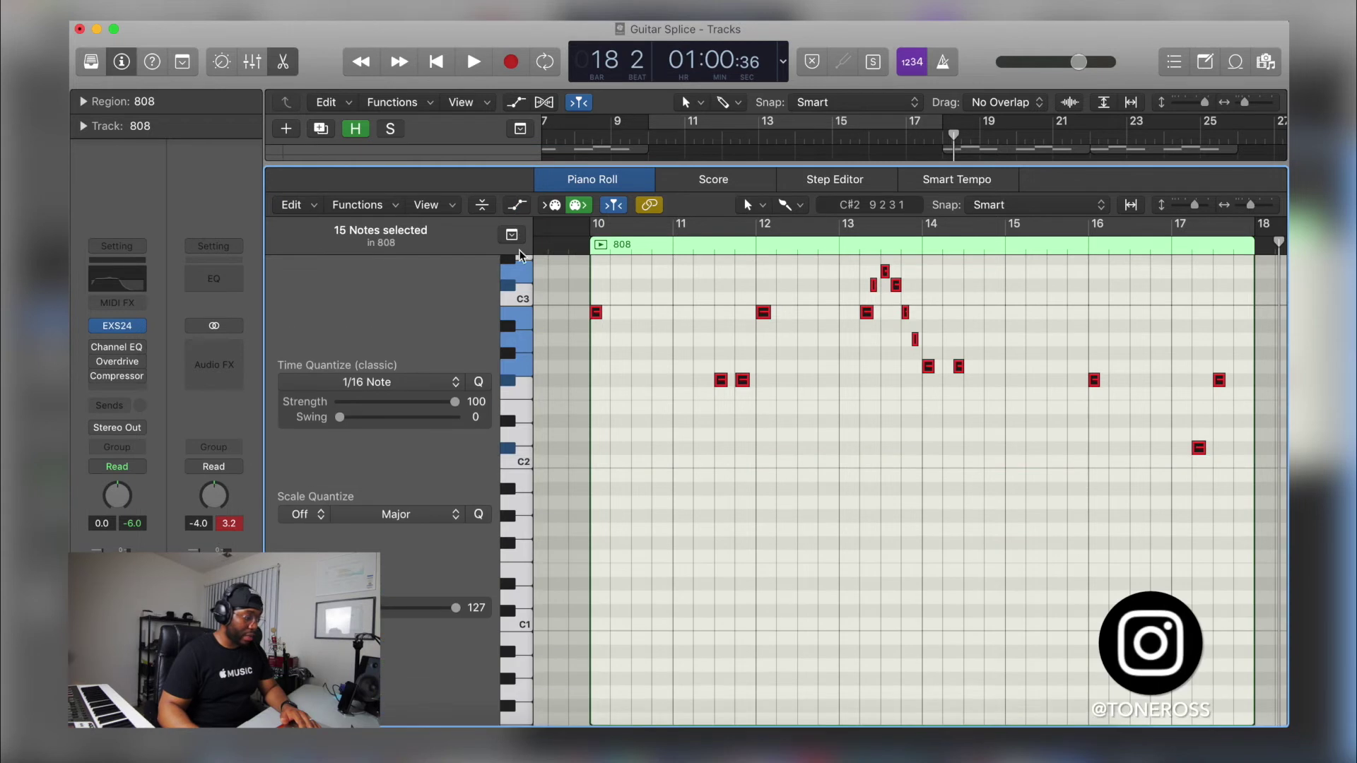
click(643, 389)
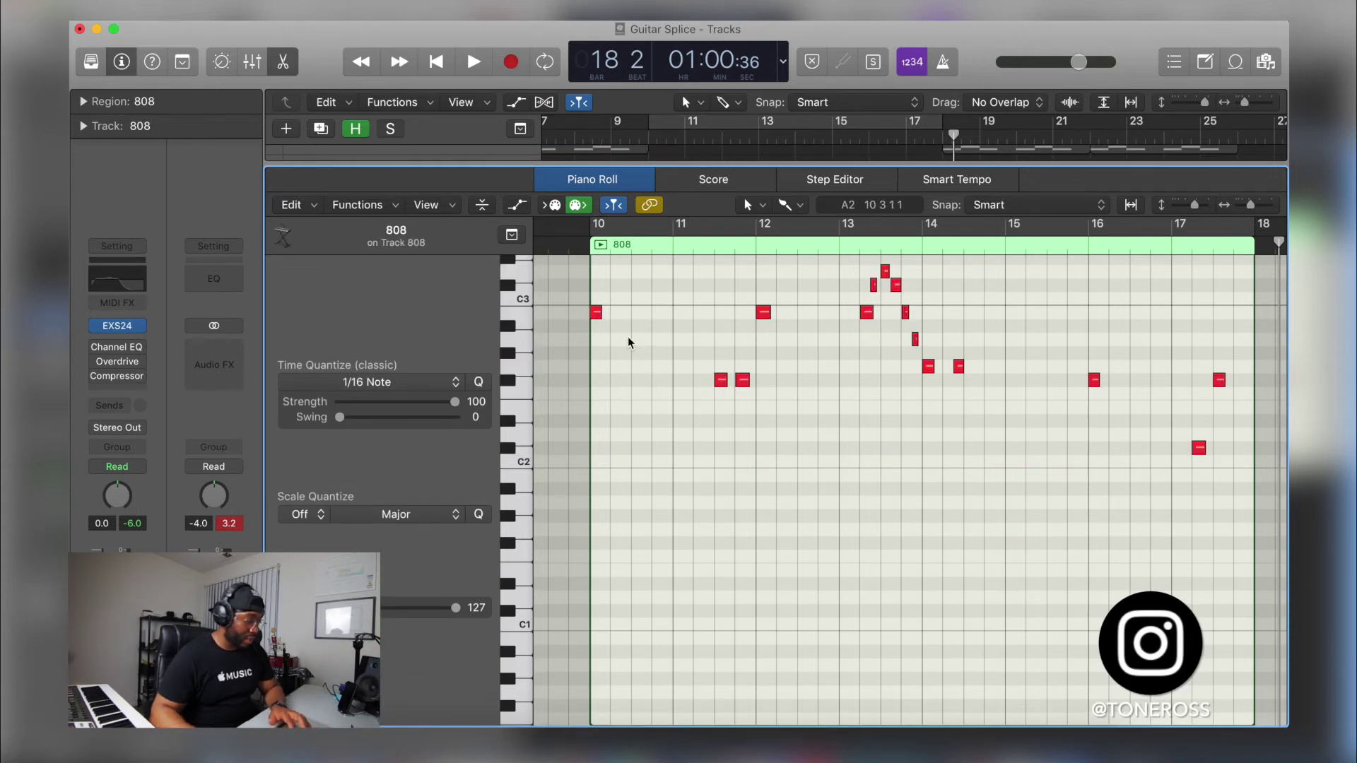
- Lengthen the 808's opening note to about three beats, the bar 12 note to about two, and the other notes through bar 14
drag(599, 314, 651, 318)
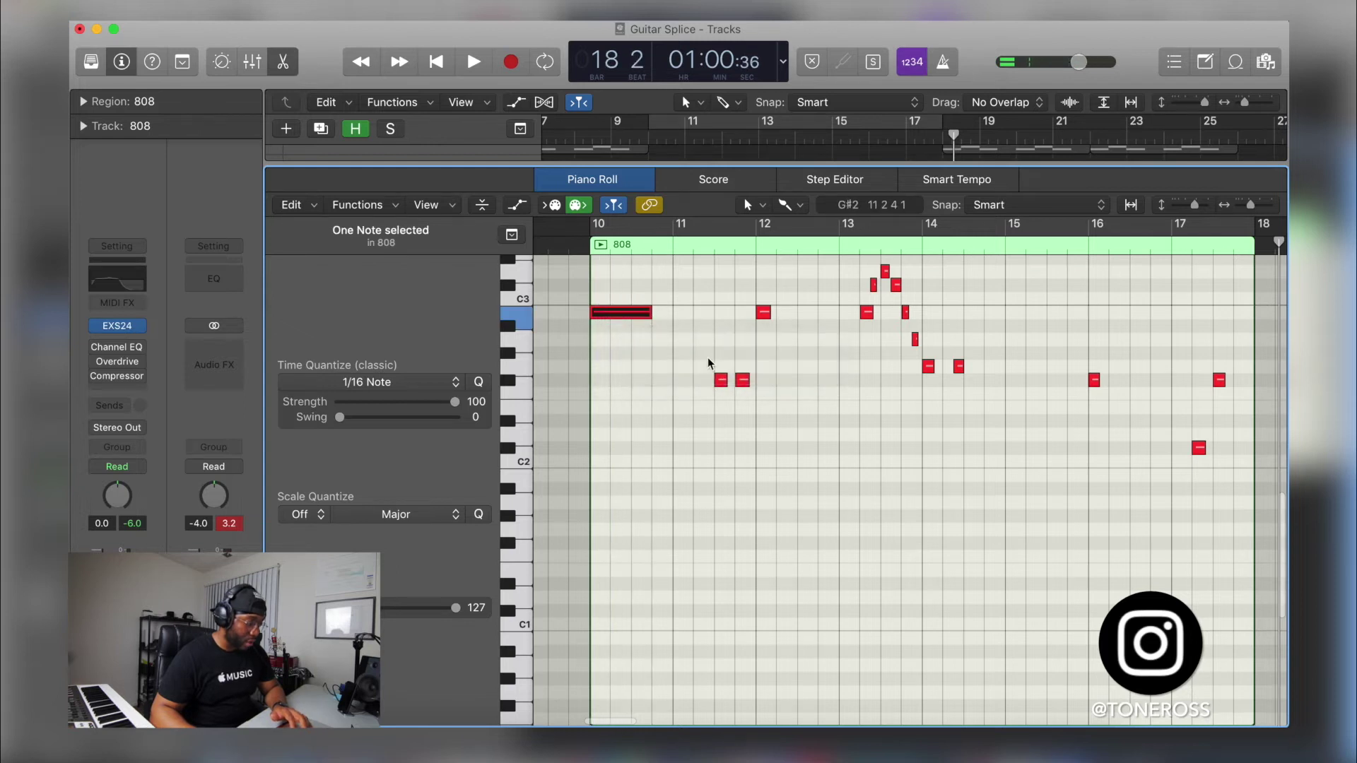
click(730, 380)
drag(770, 312, 795, 318)
scroll(901, 345, up, 3)
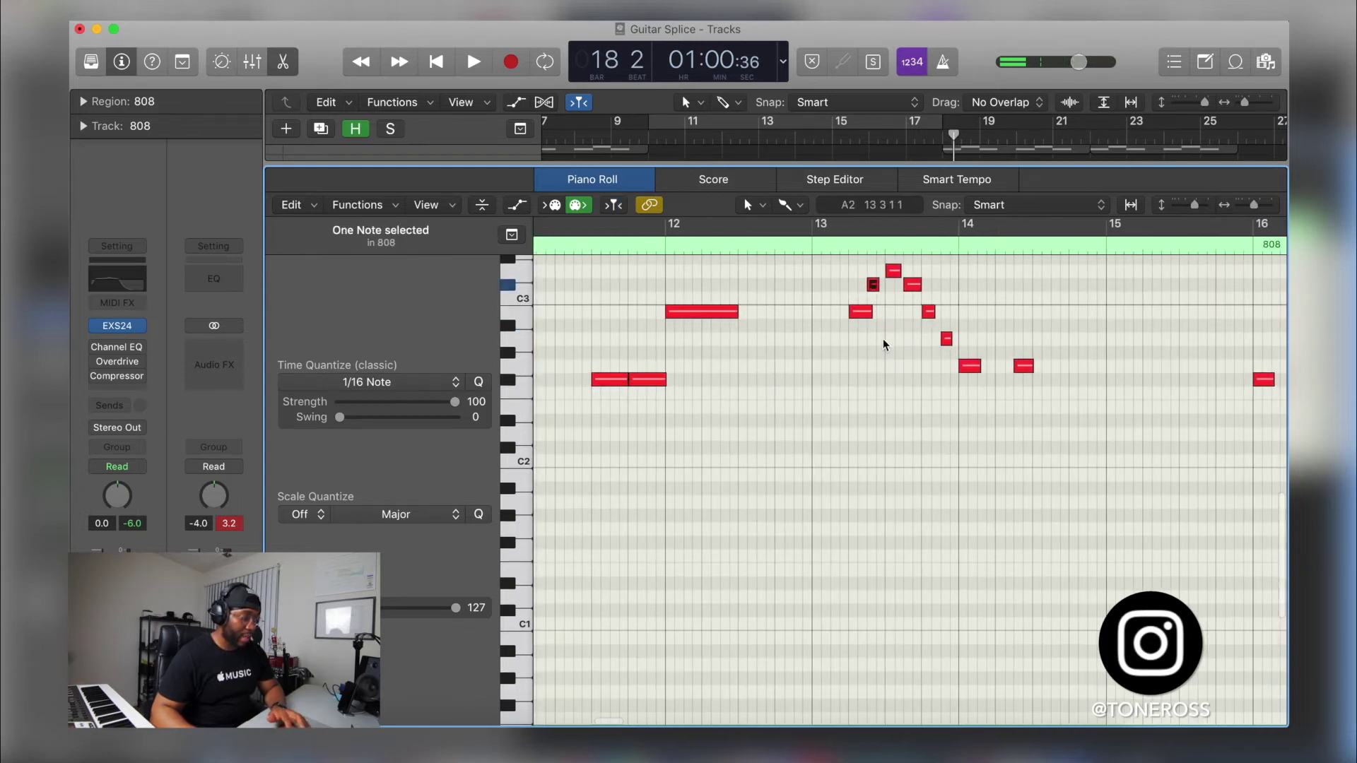
scroll(901, 347, up, 2)
drag(896, 351, 958, 413)
drag(981, 440, 1051, 440)
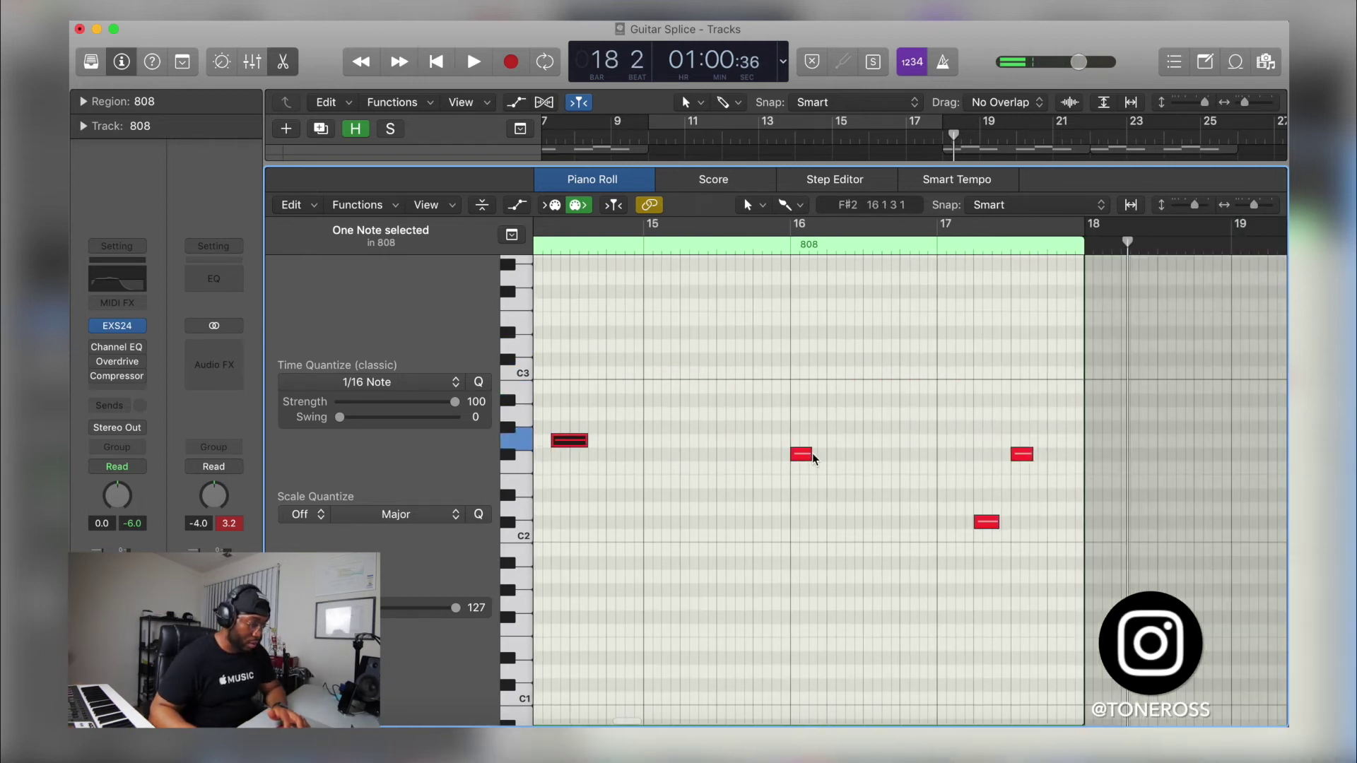
- Transpose all the notes in the 808 region down one octave
scroll(831, 463, left, 10)
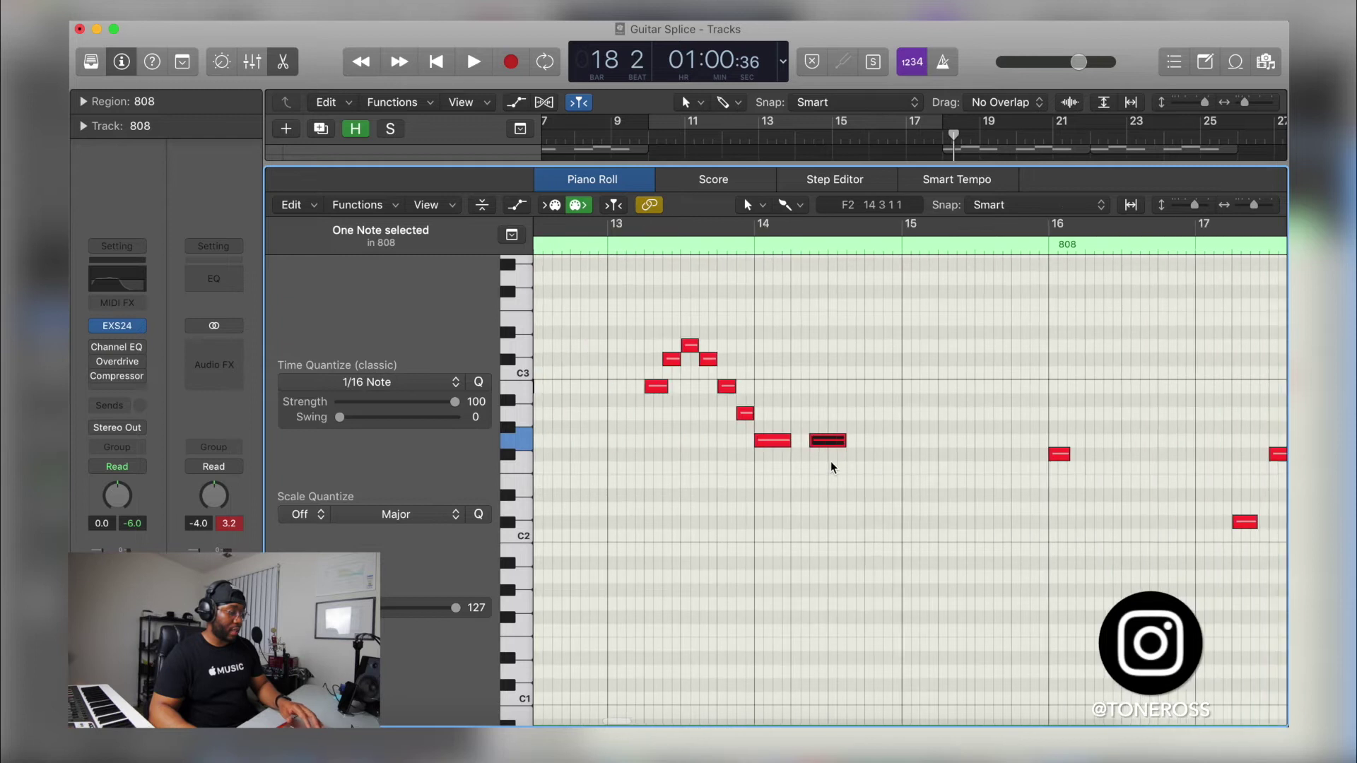
scroll(831, 468, down, 3)
scroll(830, 468, right, 3)
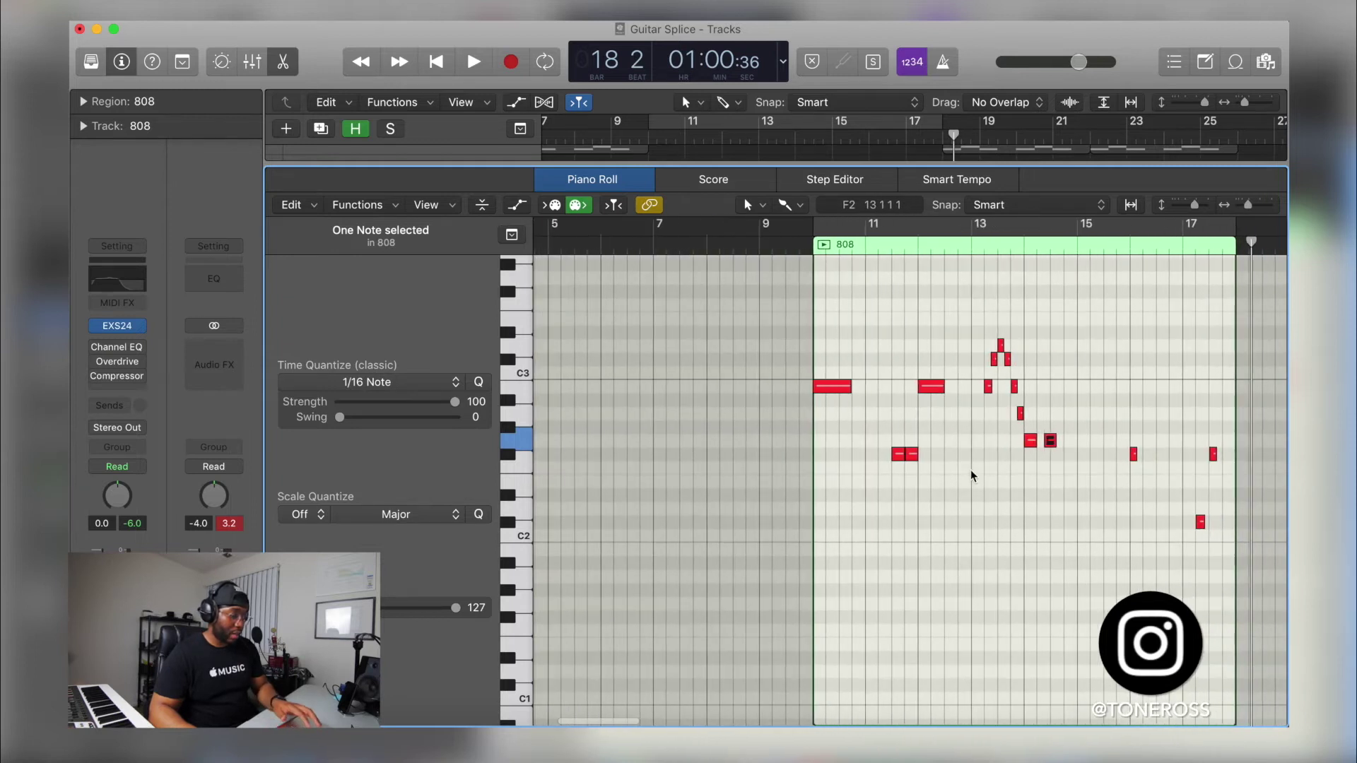
scroll(968, 474, up, 2)
key(super+a)
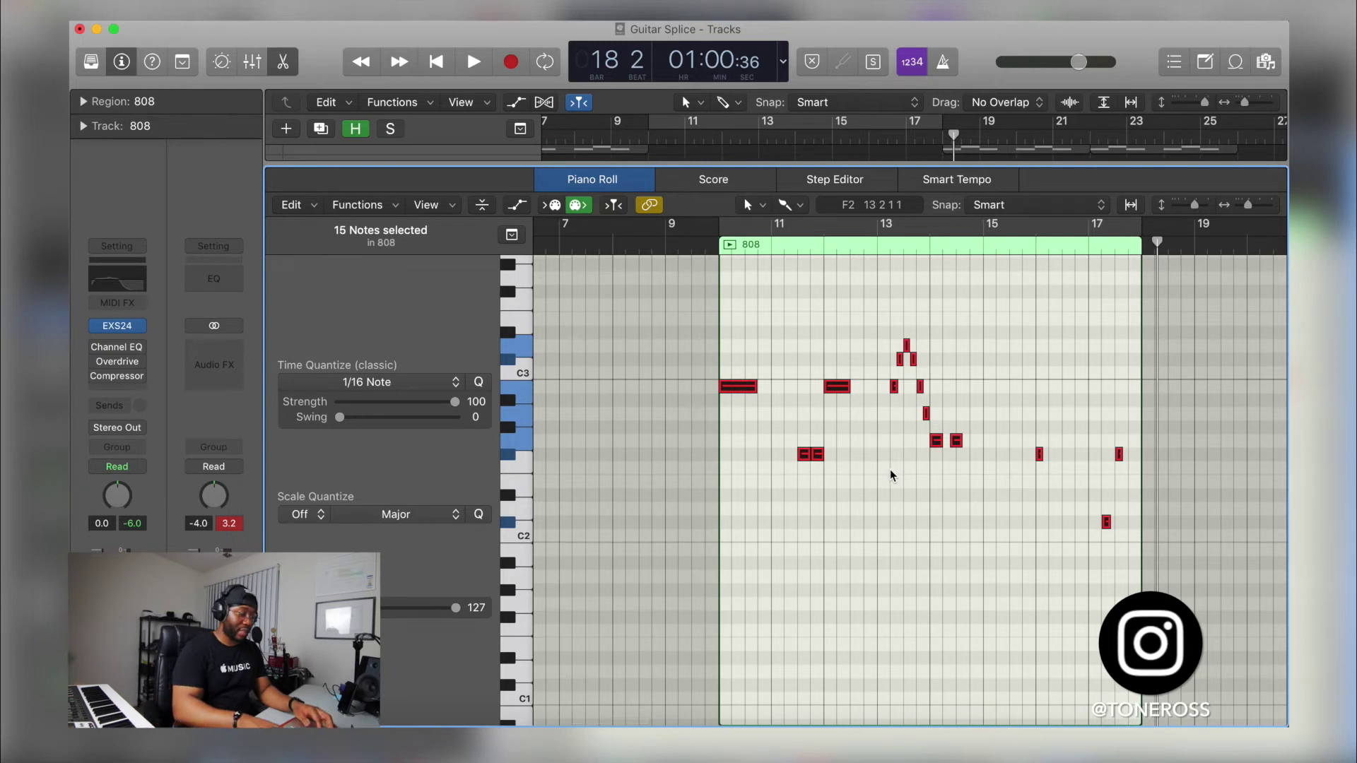
key(alt+shift+Down)
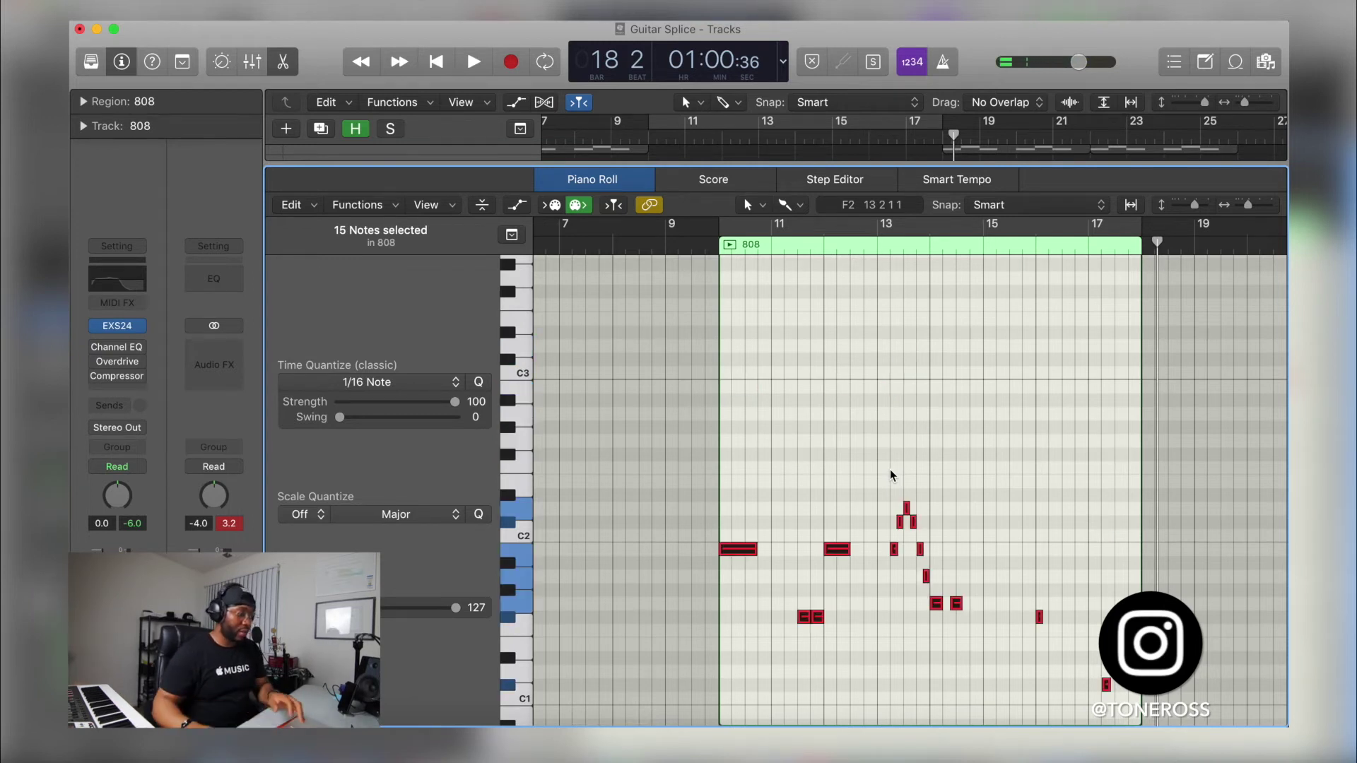
- Play the arrangement from bar 9 to bar 18 with the edited 808 line
click(664, 245)
key(space)
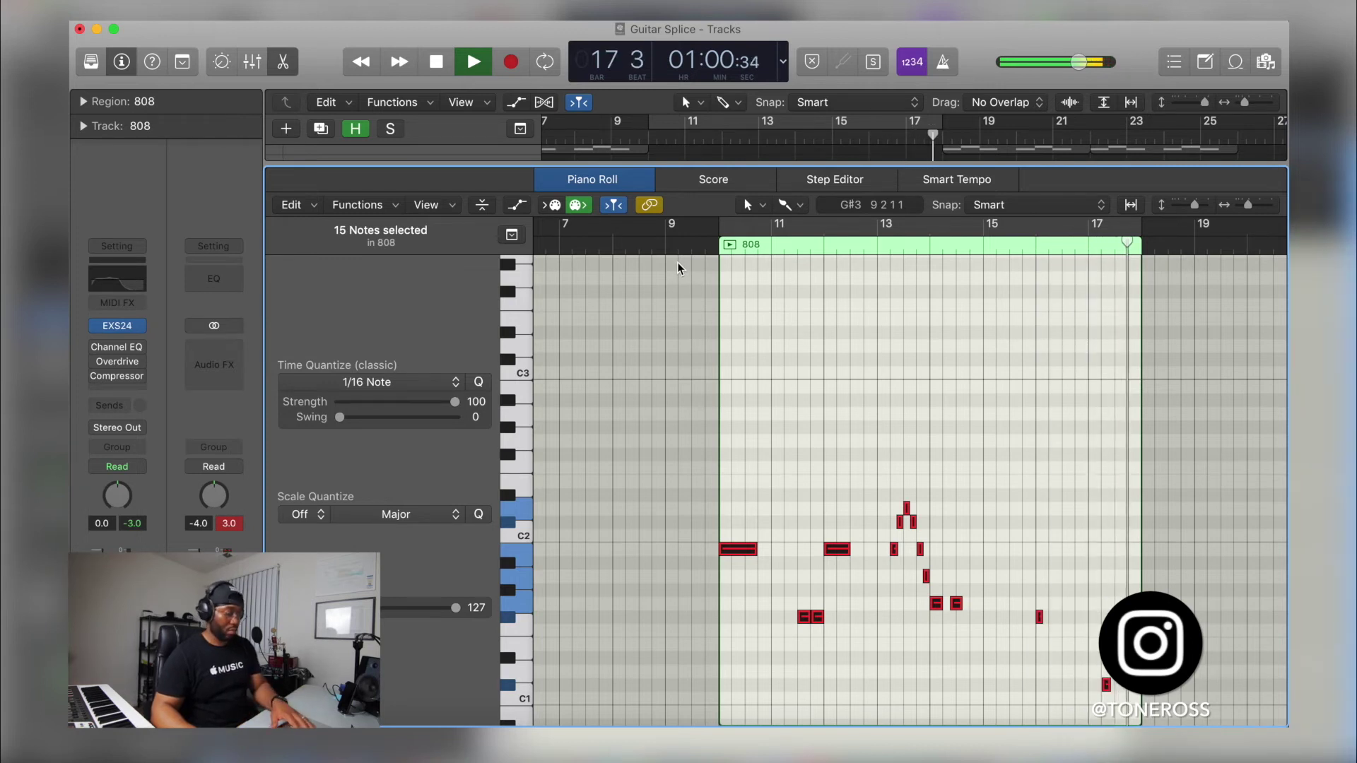
key(space)
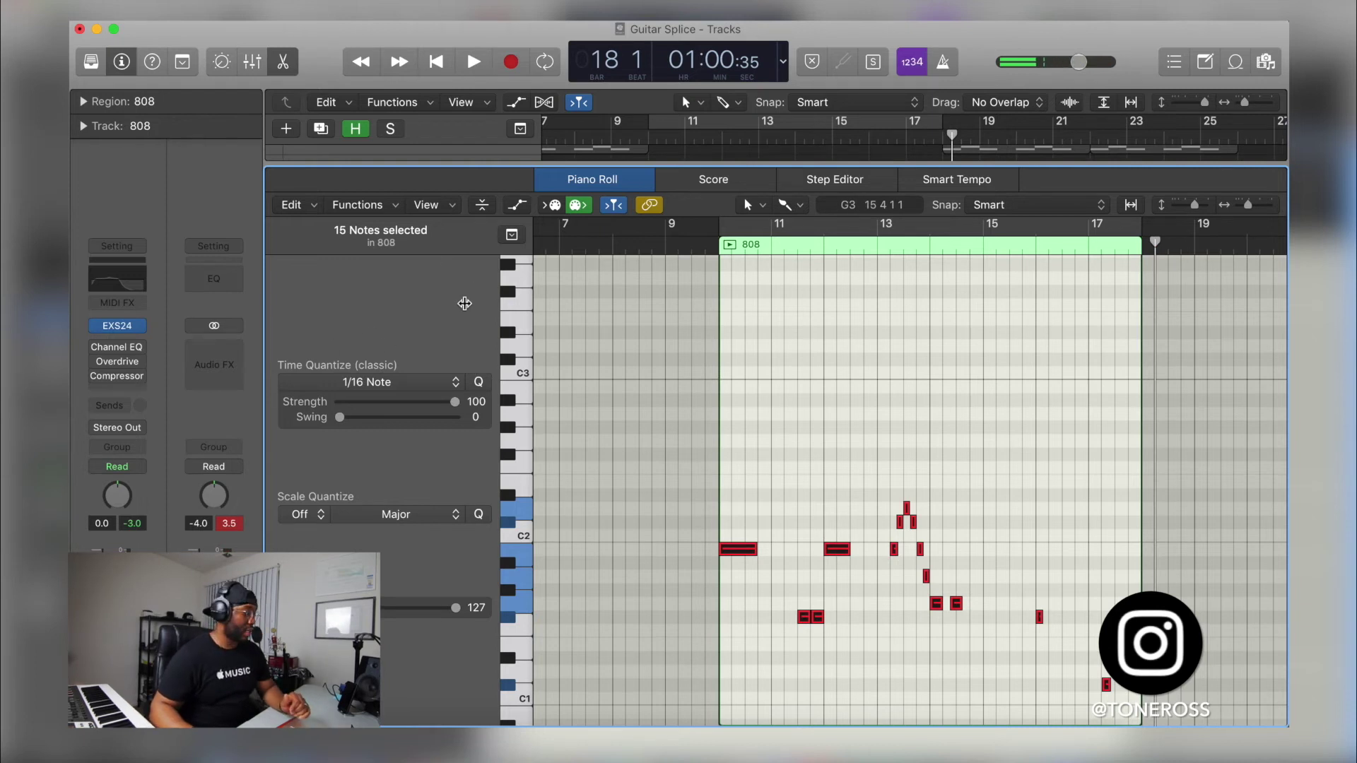
- Turn on the Channel EQ, Overdrive and Compressor on the 808 track, checking each plug-in's settings
mouse_move(122, 351)
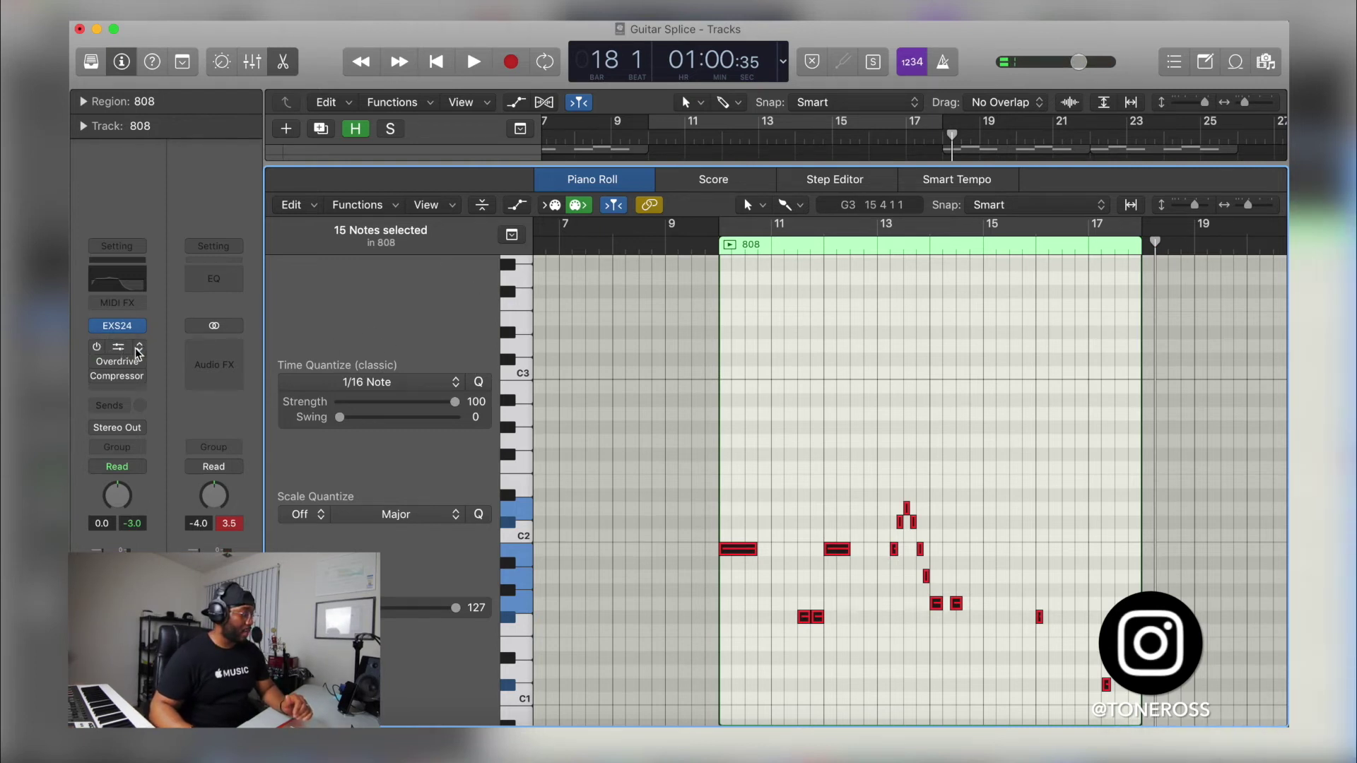
click(137, 351)
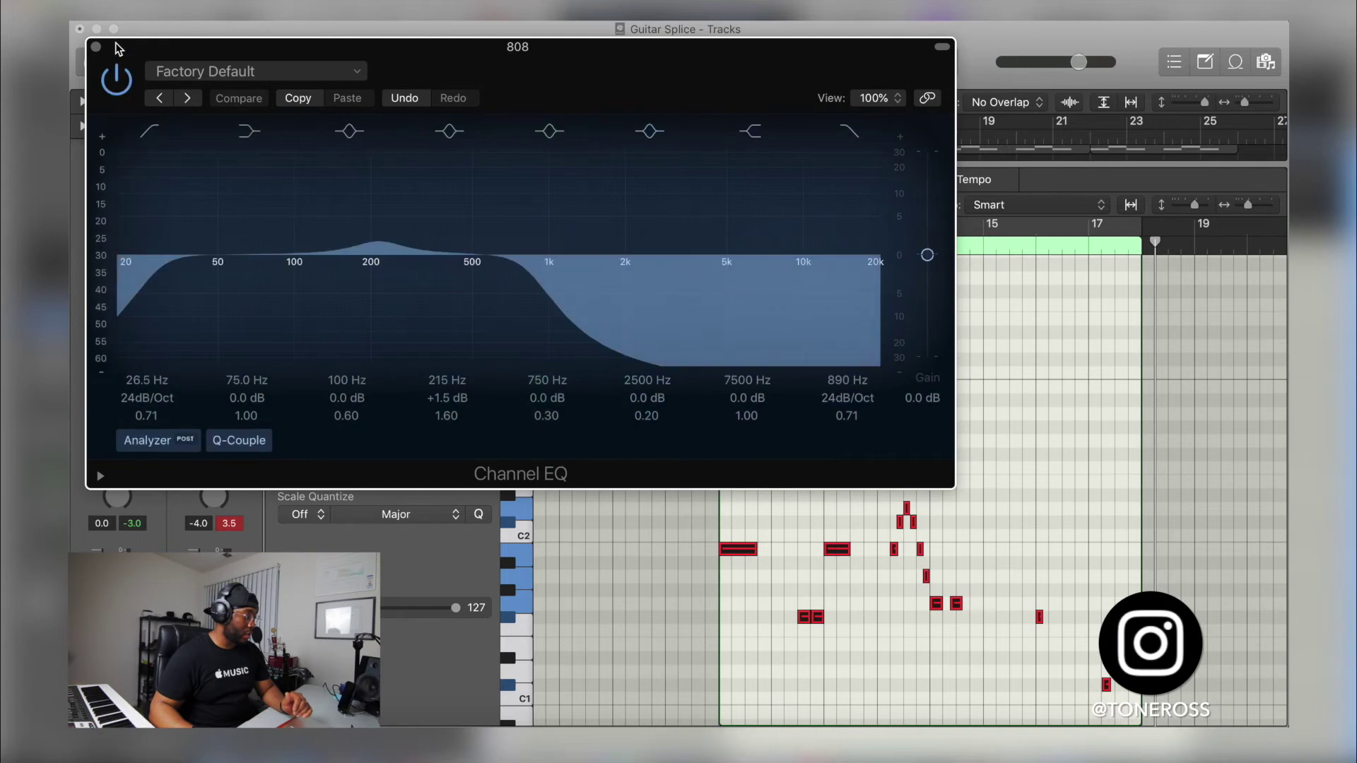
click(95, 47)
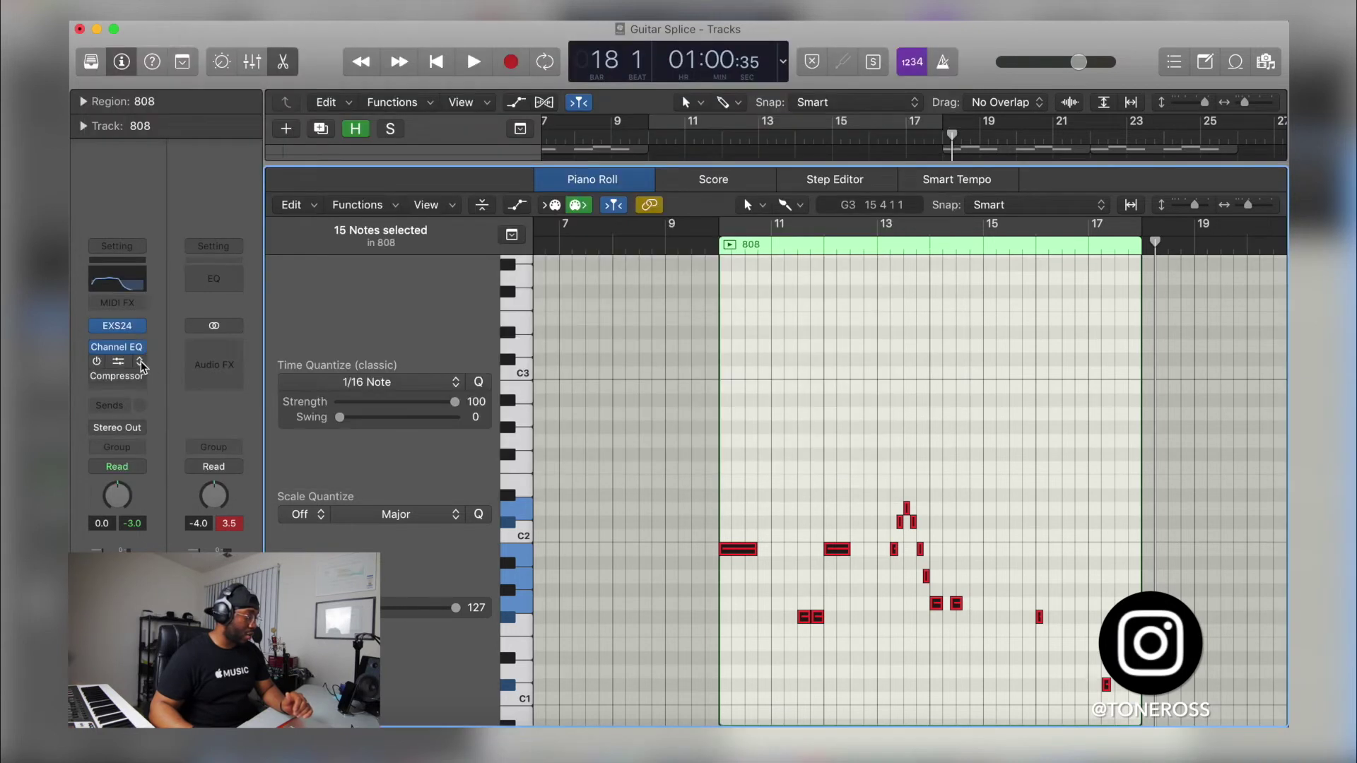
click(141, 362)
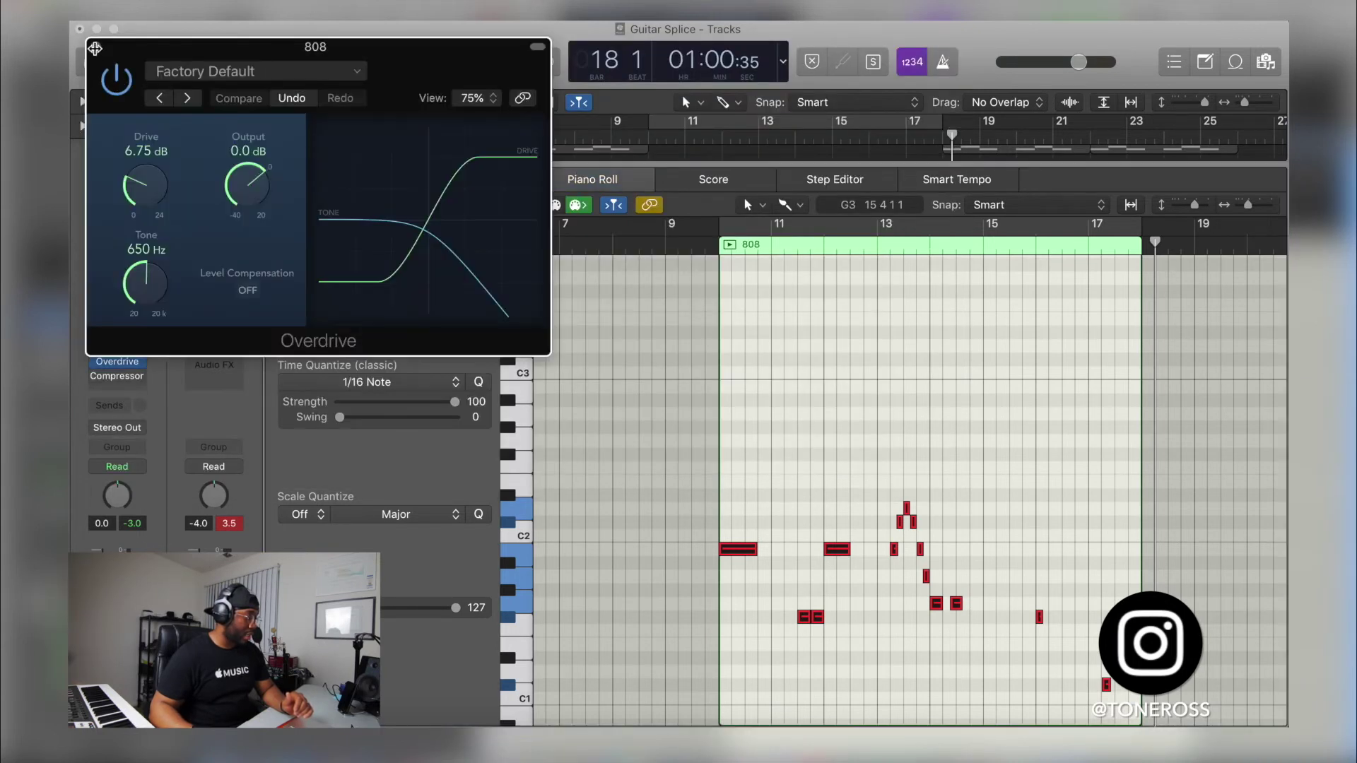
click(94, 48)
click(117, 382)
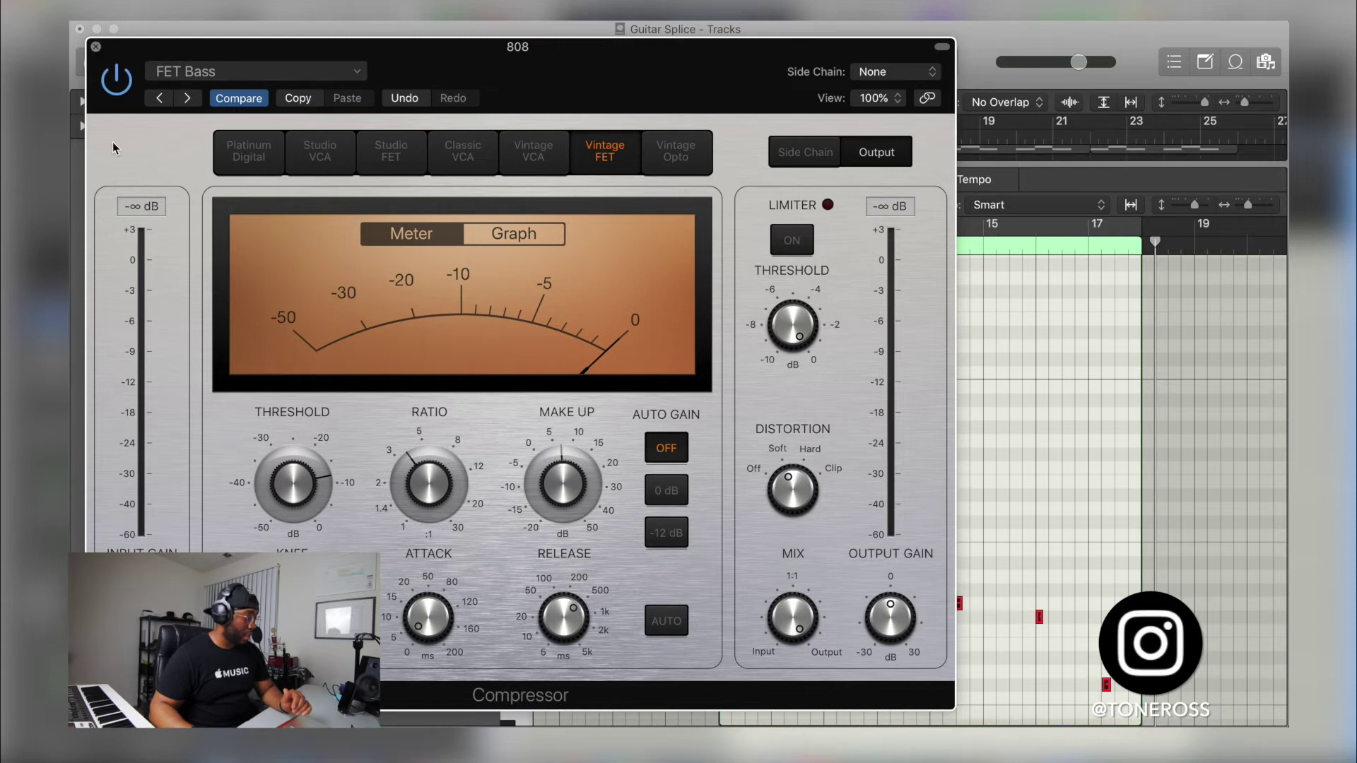
key(super+w)
- Review the 808's Overdrive drive and tone settings and its Channel EQ curve again
click(117, 364)
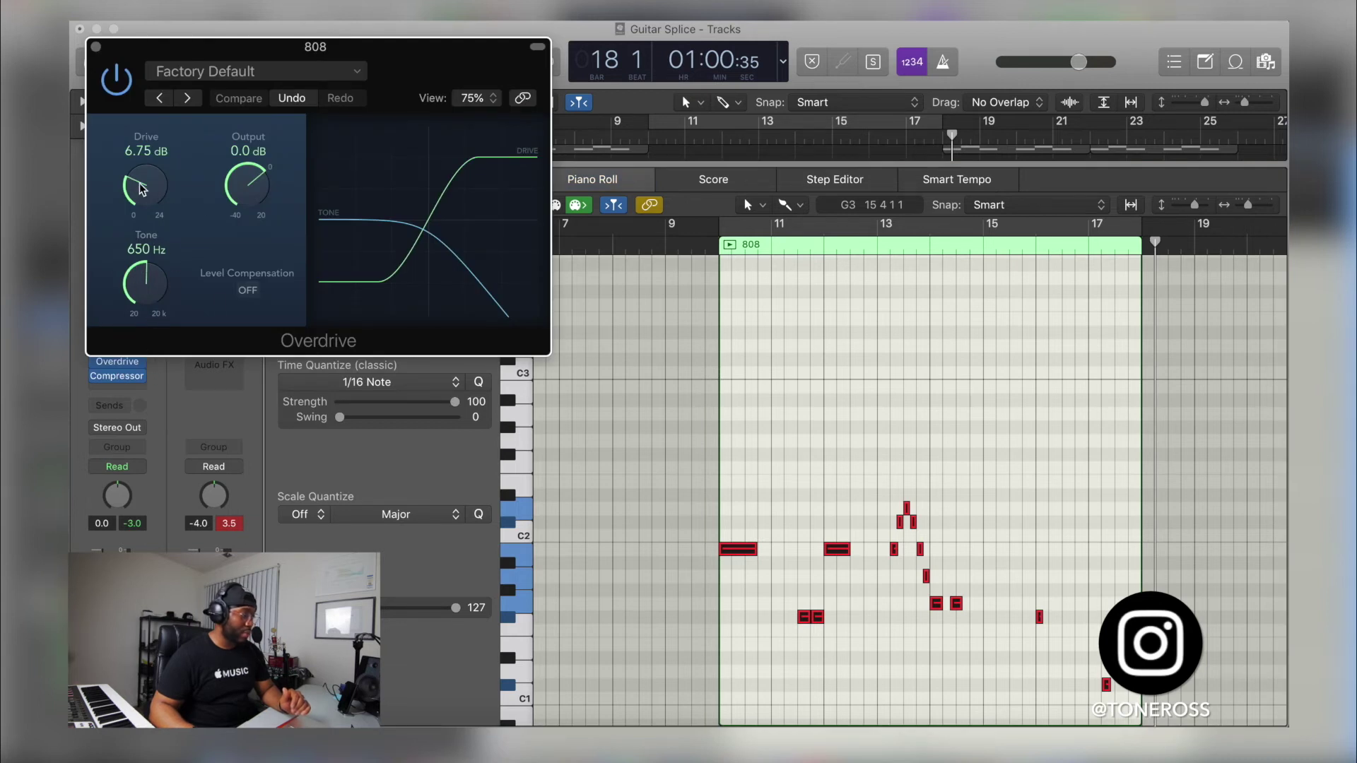
click(97, 48)
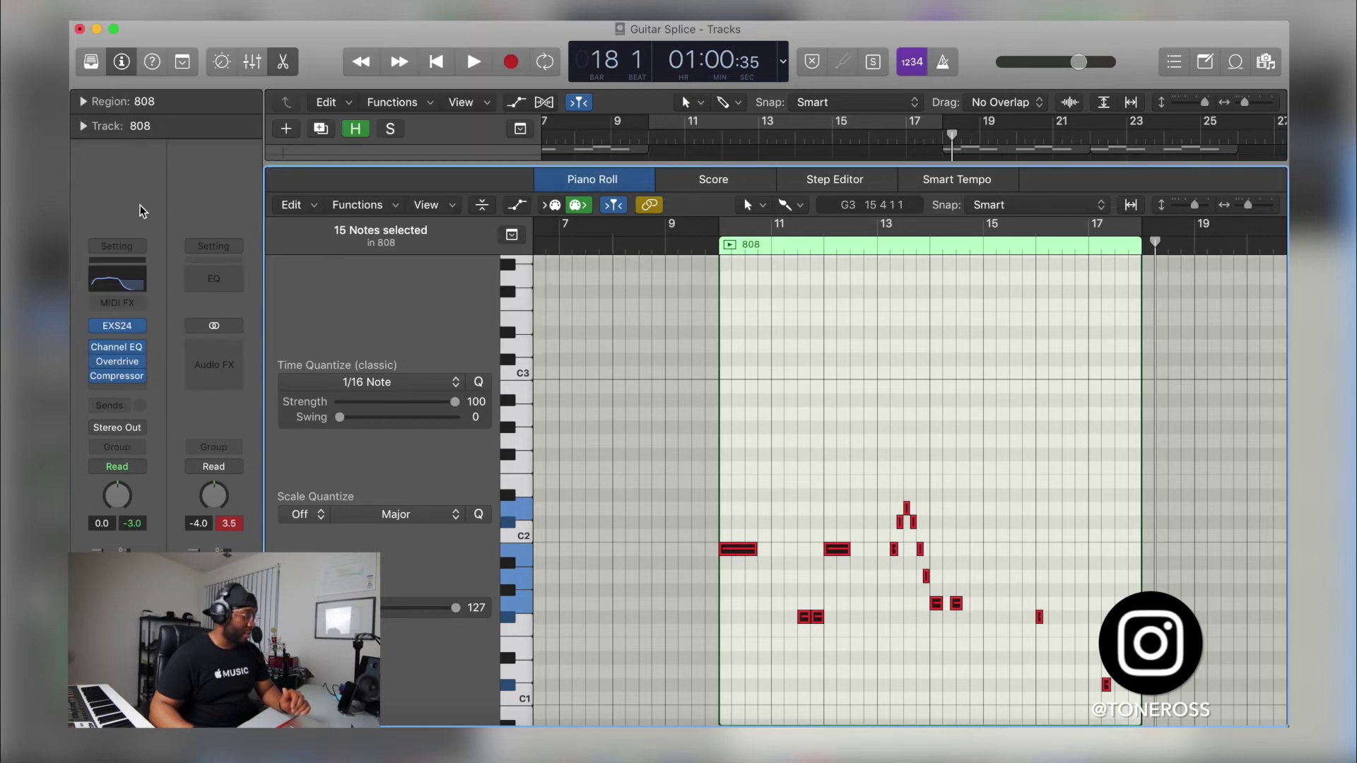
click(116, 284)
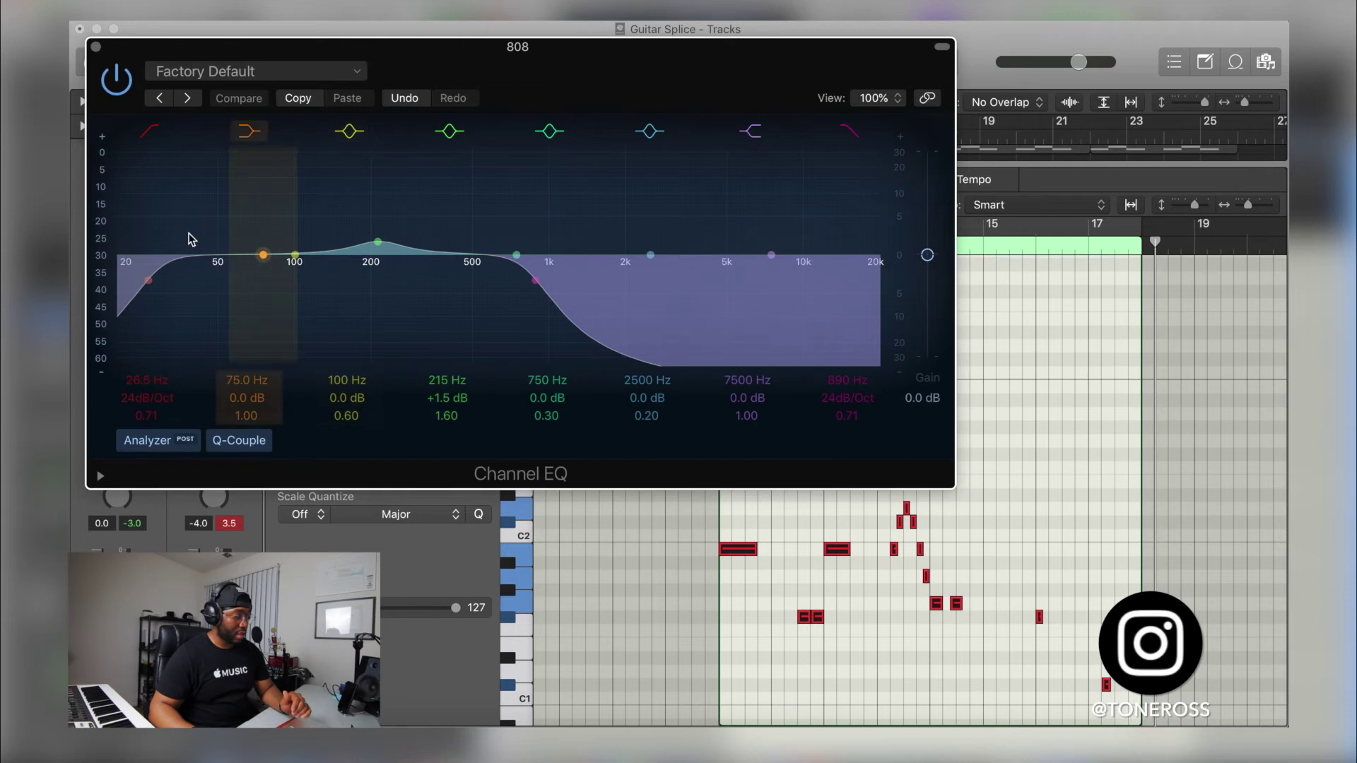
click(96, 47)
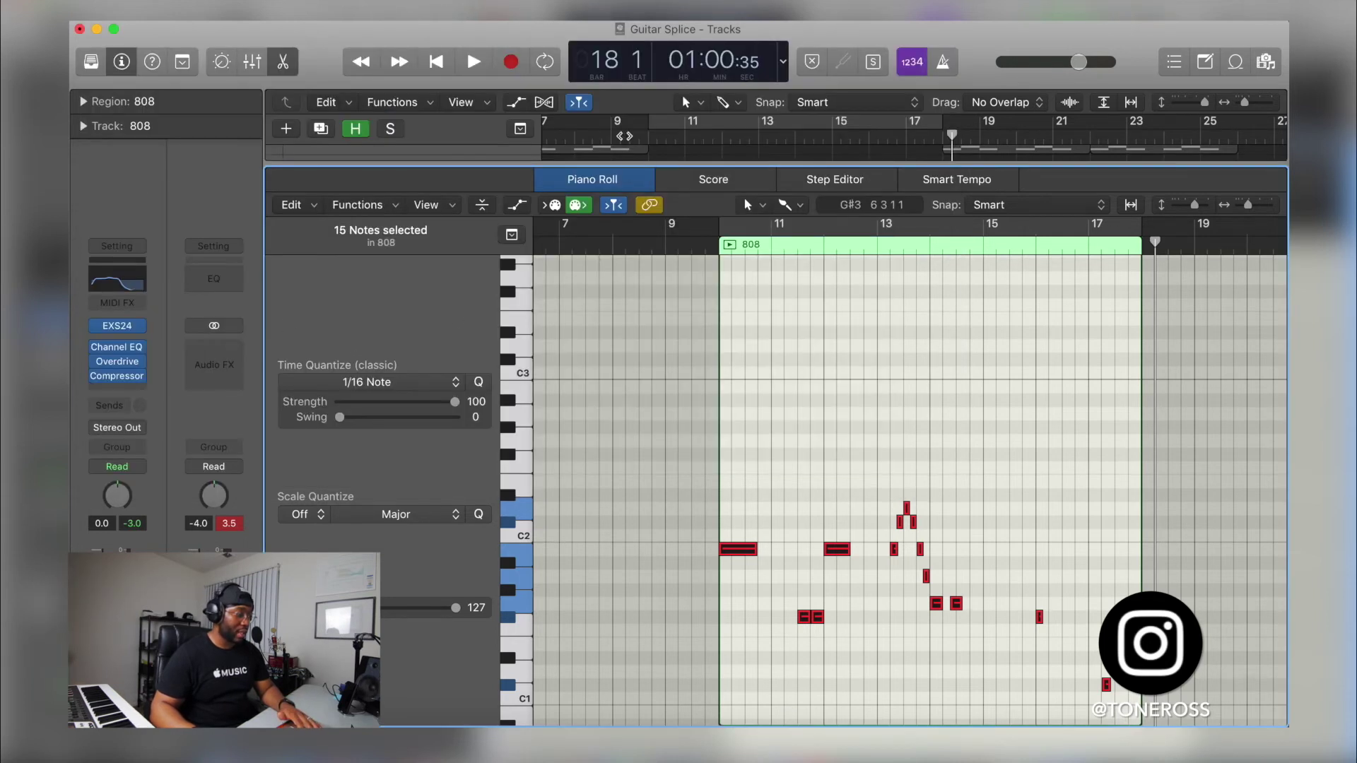
- Play the arrangement from about bar 9 into bar 18 with the 808's effects active
click(667, 245)
key(space)
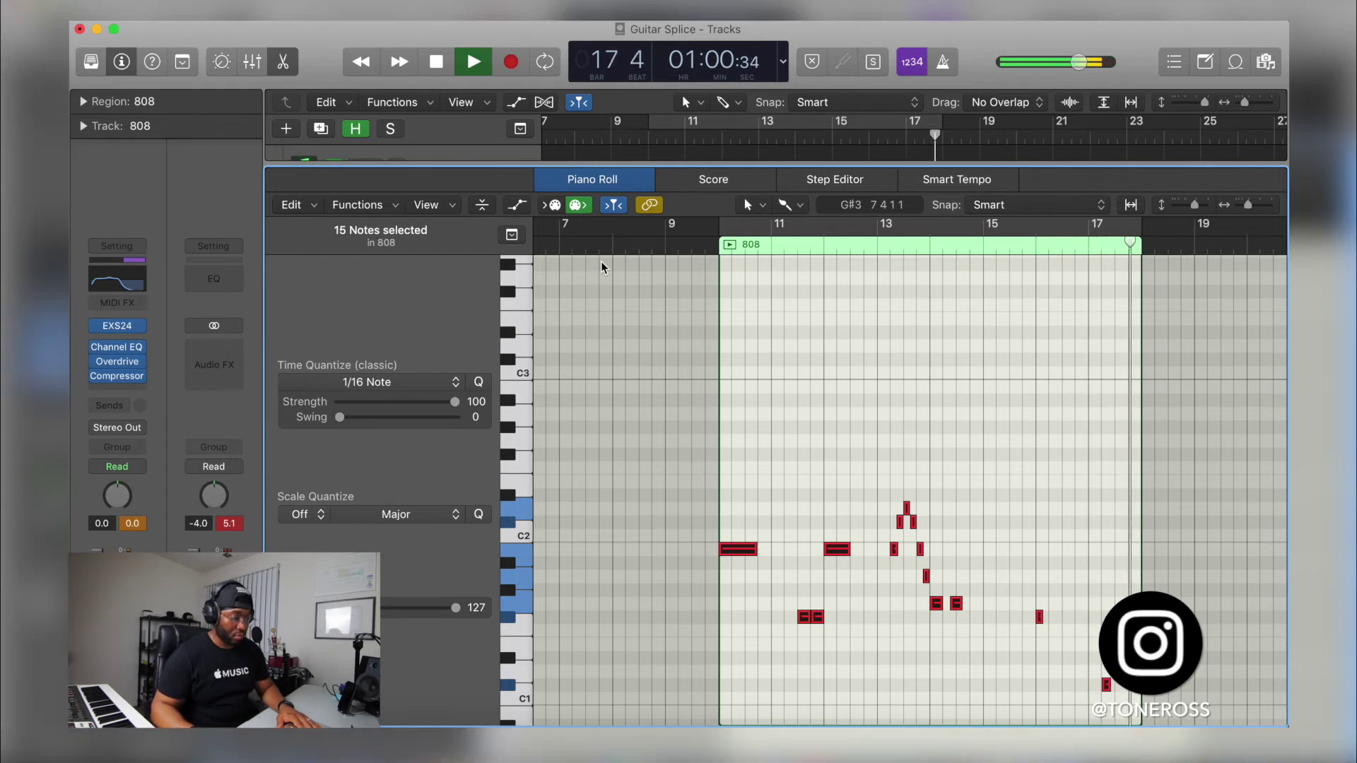
key(space)
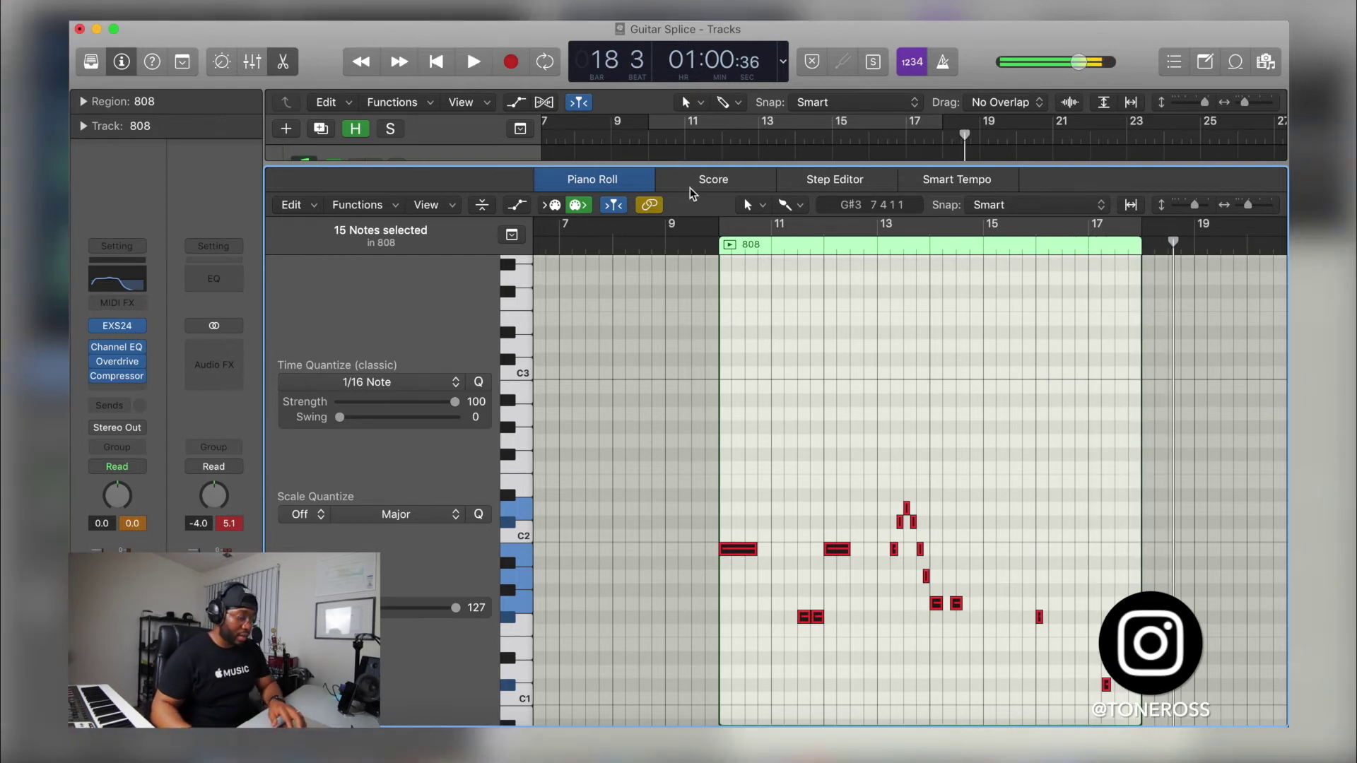
- Lengthen the bar 16 note and the last bar 17 note to about 1.5 beats, and the first bar 17 note to about one beat
click(1026, 488)
scroll(1026, 486, up, 5)
scroll(875, 480, down, 3)
scroll(869, 488, up, 2)
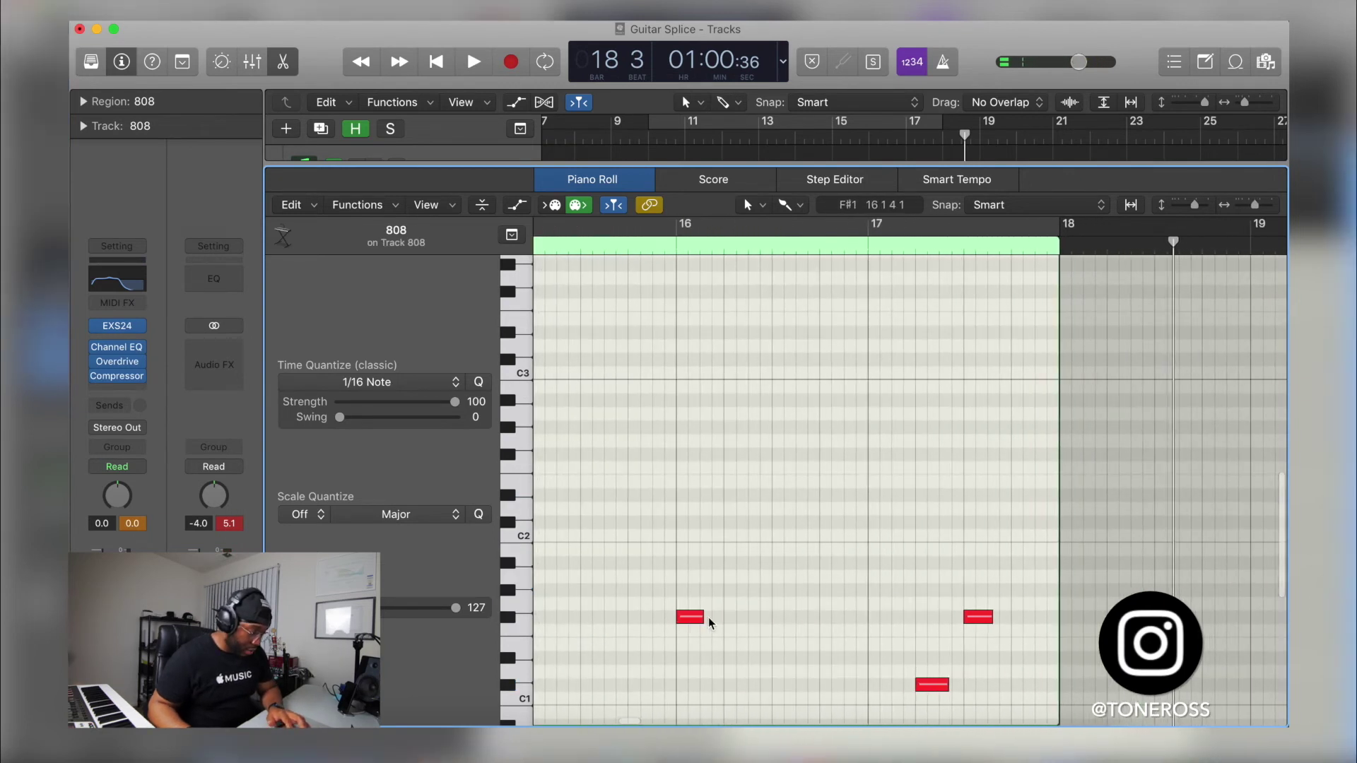
drag(700, 617, 748, 617)
drag(994, 618, 1034, 617)
drag(947, 684, 962, 684)
- Lengthen the two bar 14 notes together to about 1.5 beats each so the first reaches the second
scroll(863, 618, left, 5)
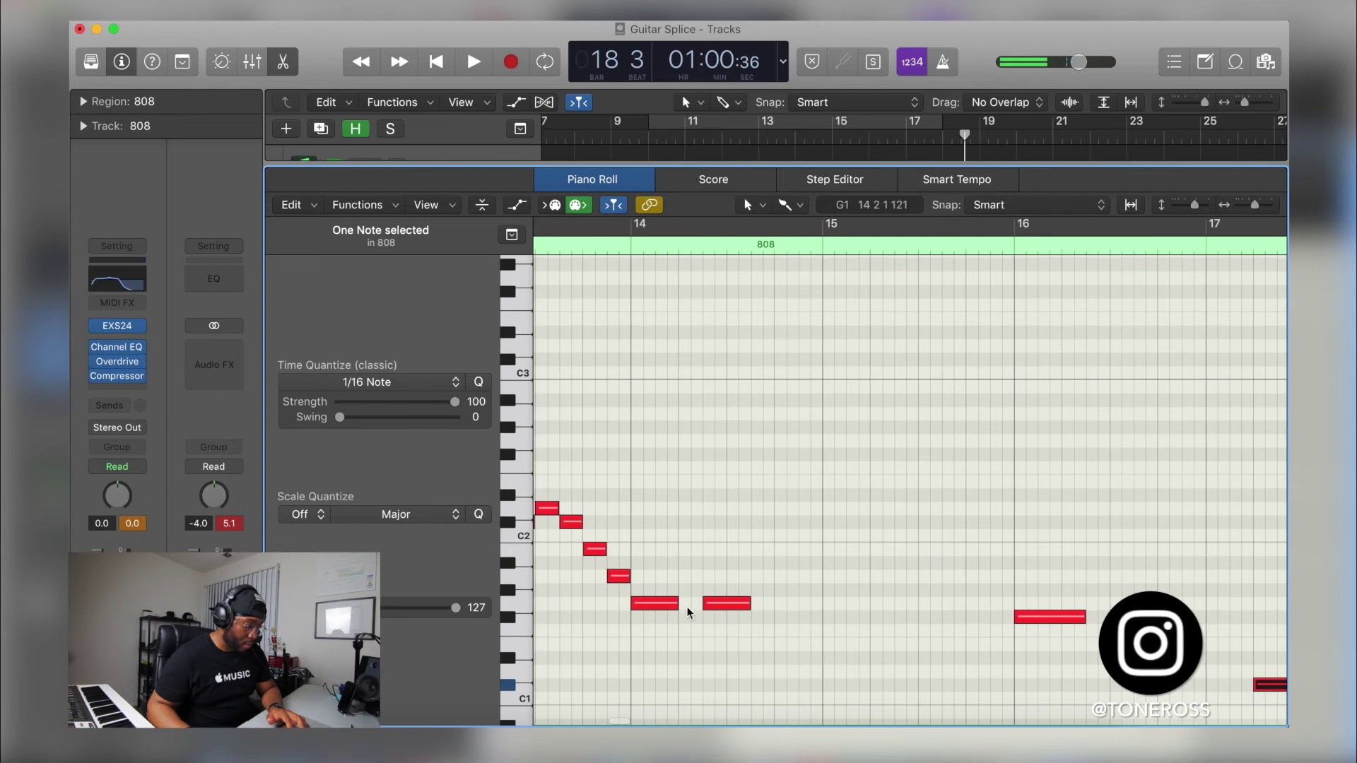
drag(670, 582, 760, 631)
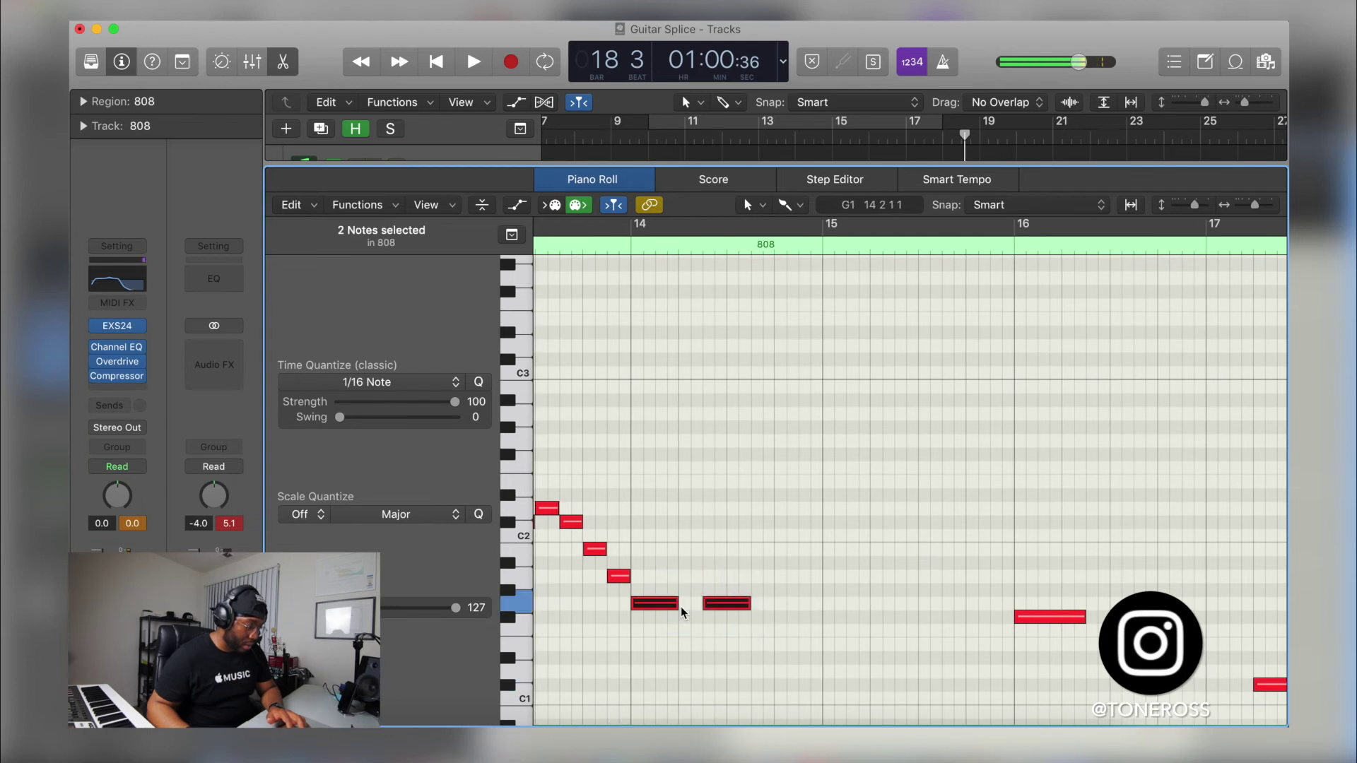
drag(677, 604, 704, 602)
- Lengthen the 808's bar 12 note to about three beats and extend the opening note to bar 11
scroll(707, 593, left, 8)
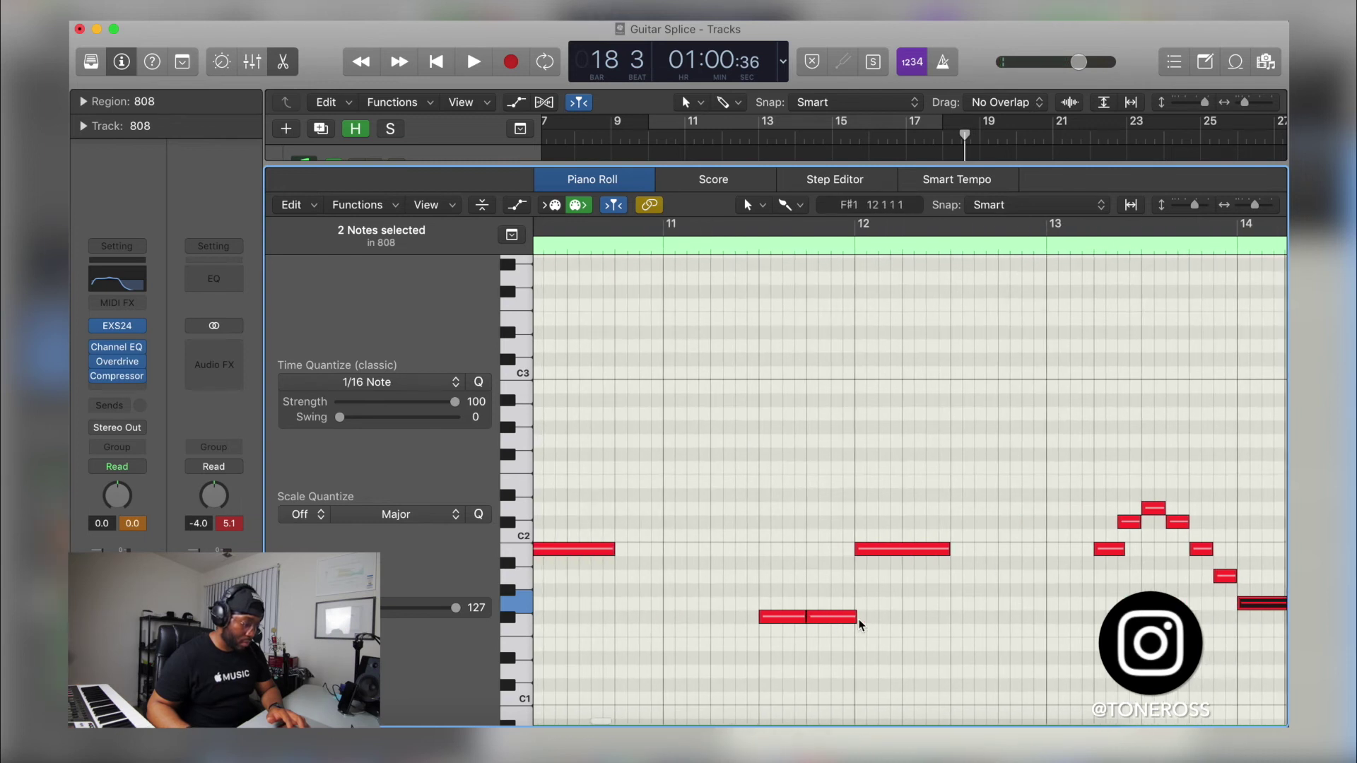
scroll(962, 571, right, 1)
drag(939, 551, 989, 551)
drag(604, 549, 655, 549)
scroll(891, 562, up, 1)
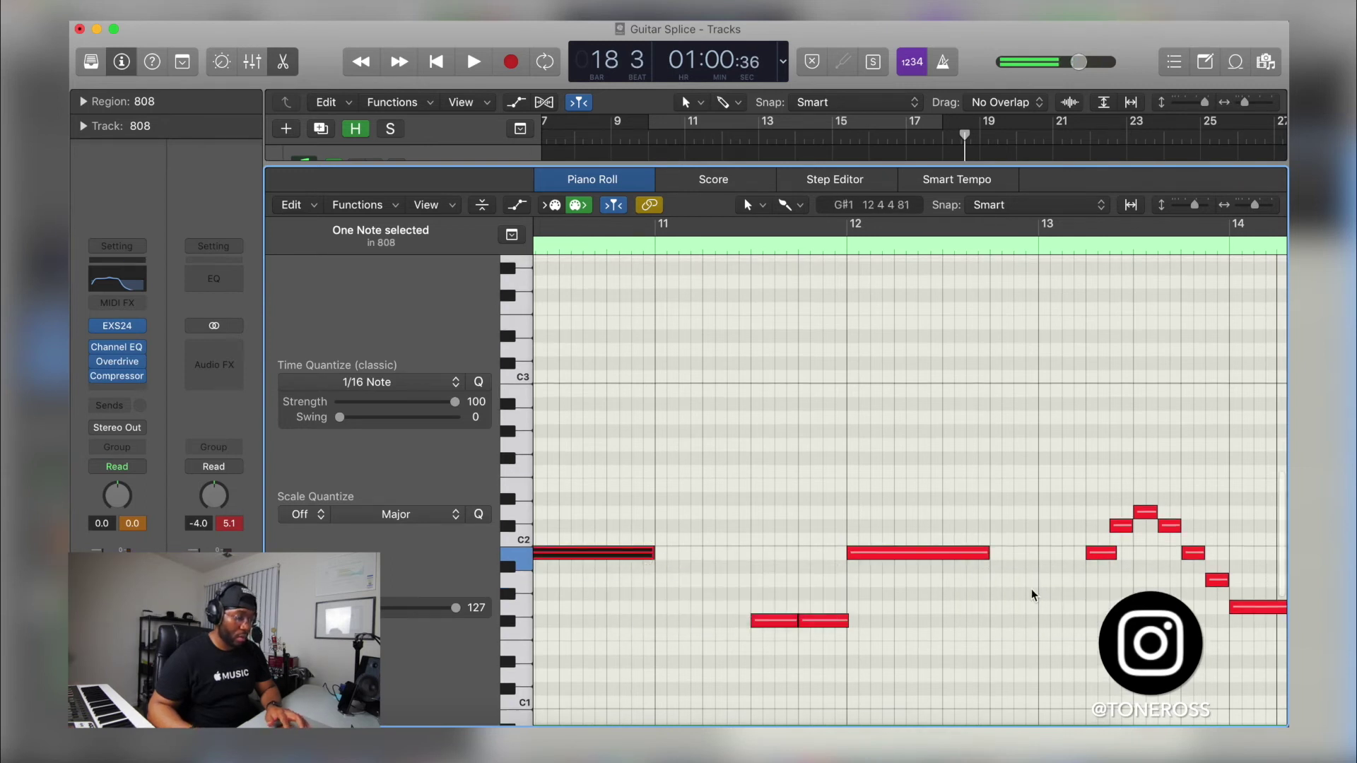
scroll(1033, 596, down, 5)
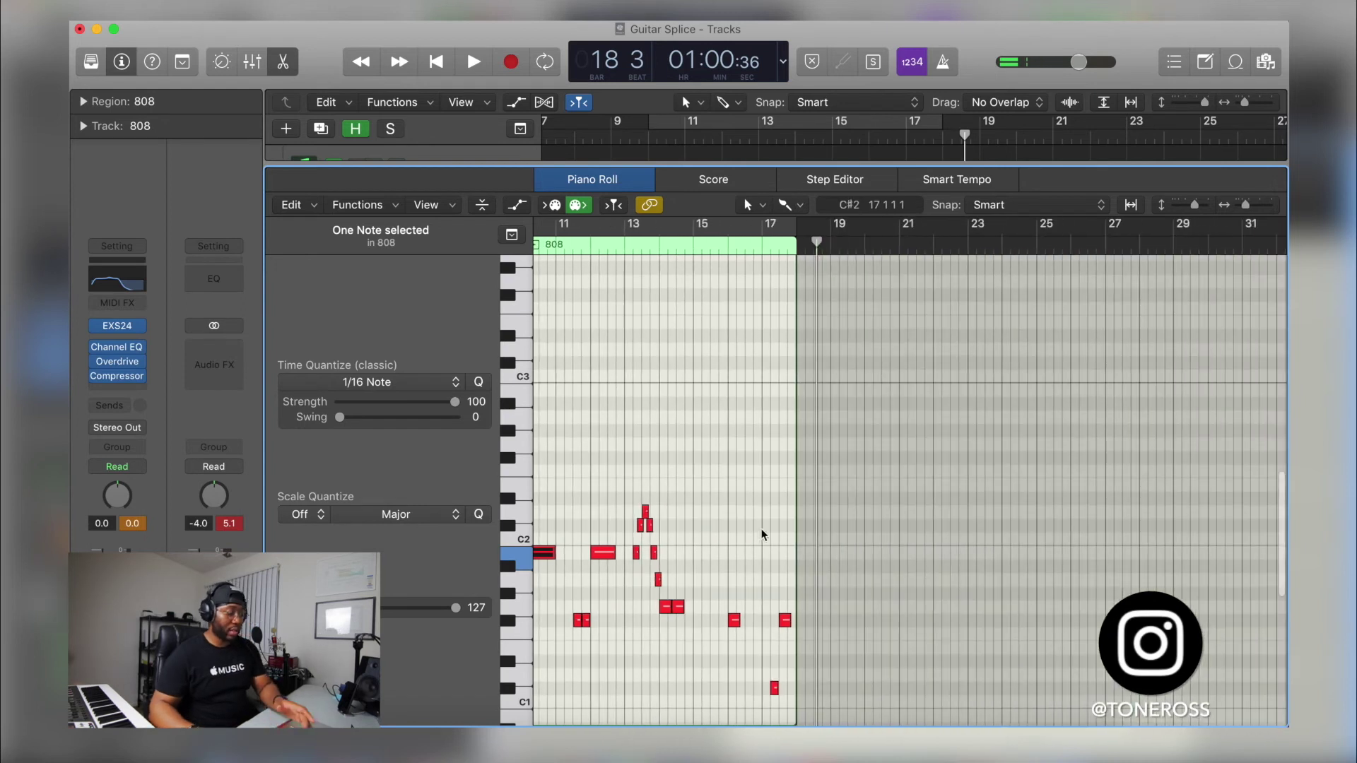
- Close the note editor, copy the 808 region to bar 26 and trim the copy's end to bar 33
key(e)
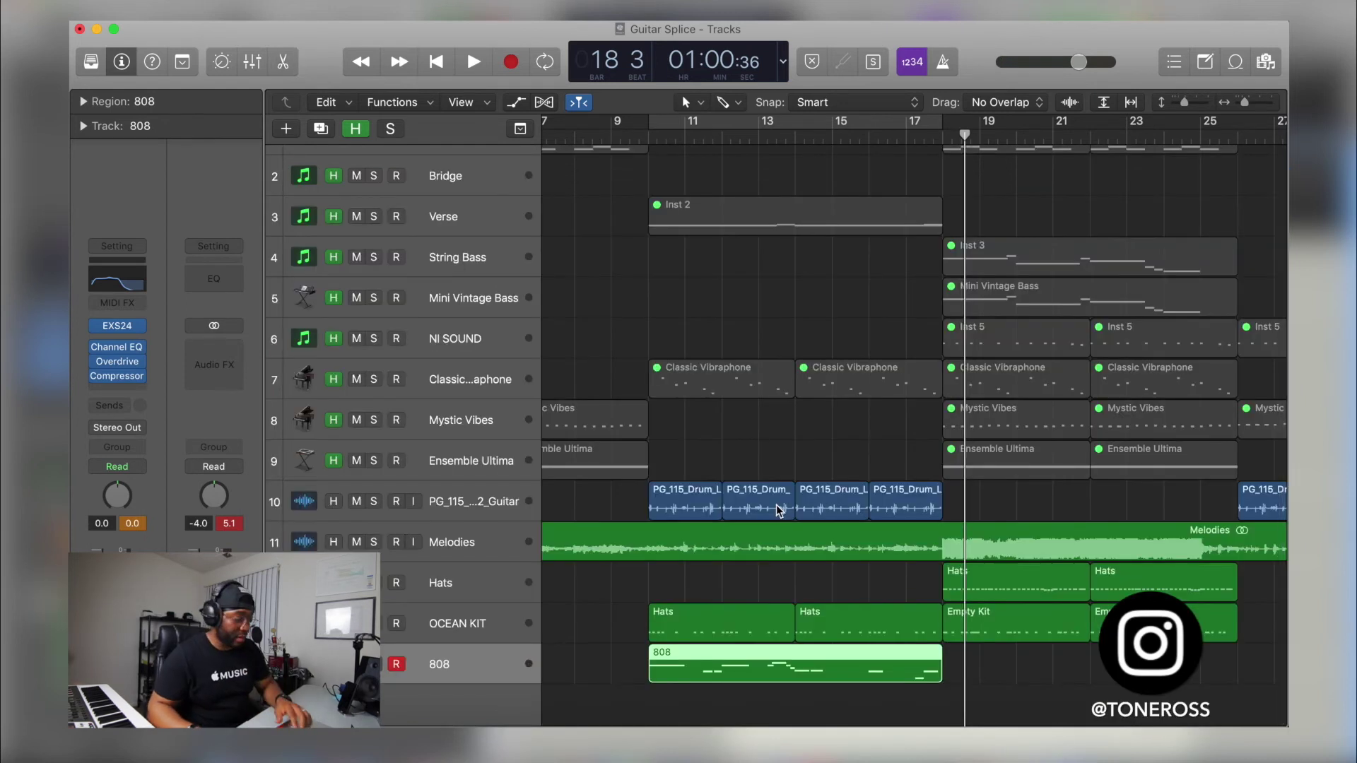
scroll(647, 509, right, 10)
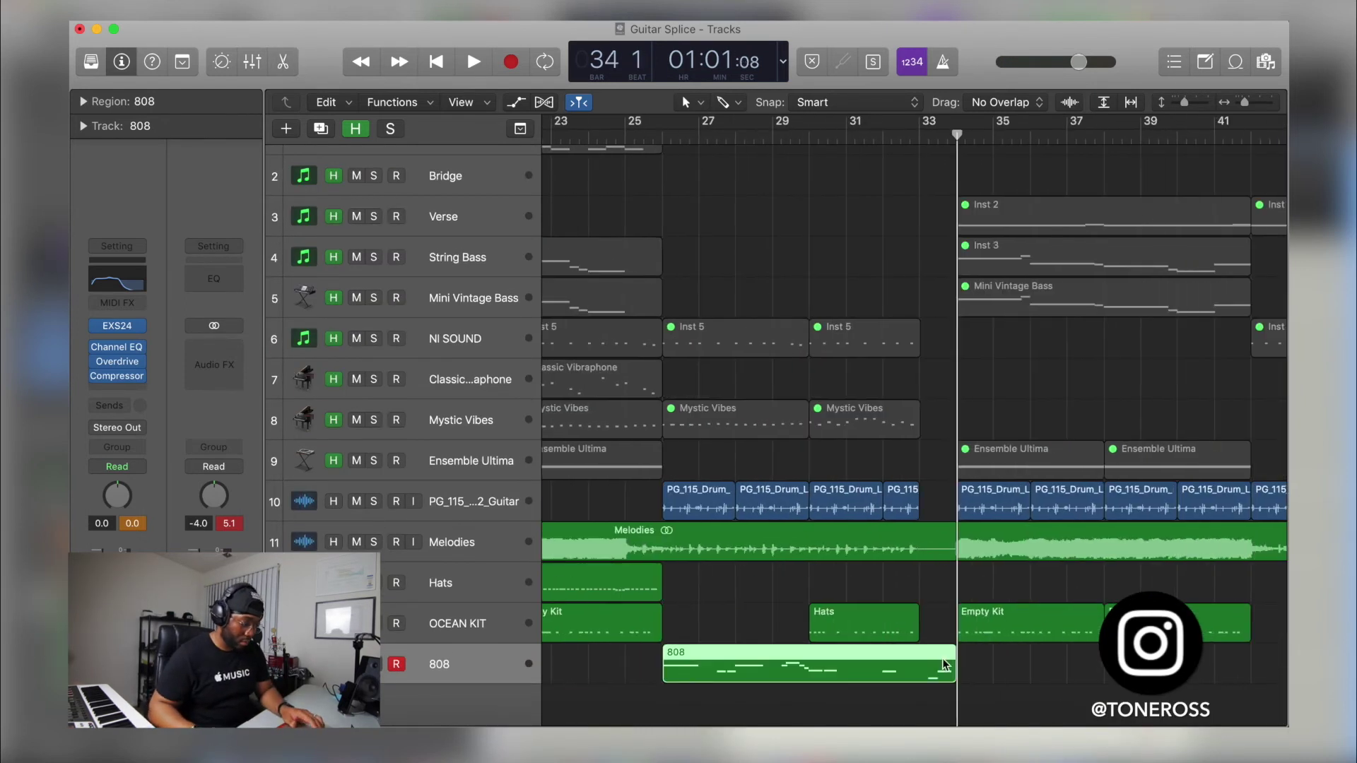
scroll(977, 613, right, 10)
scroll(855, 357, left, 8)
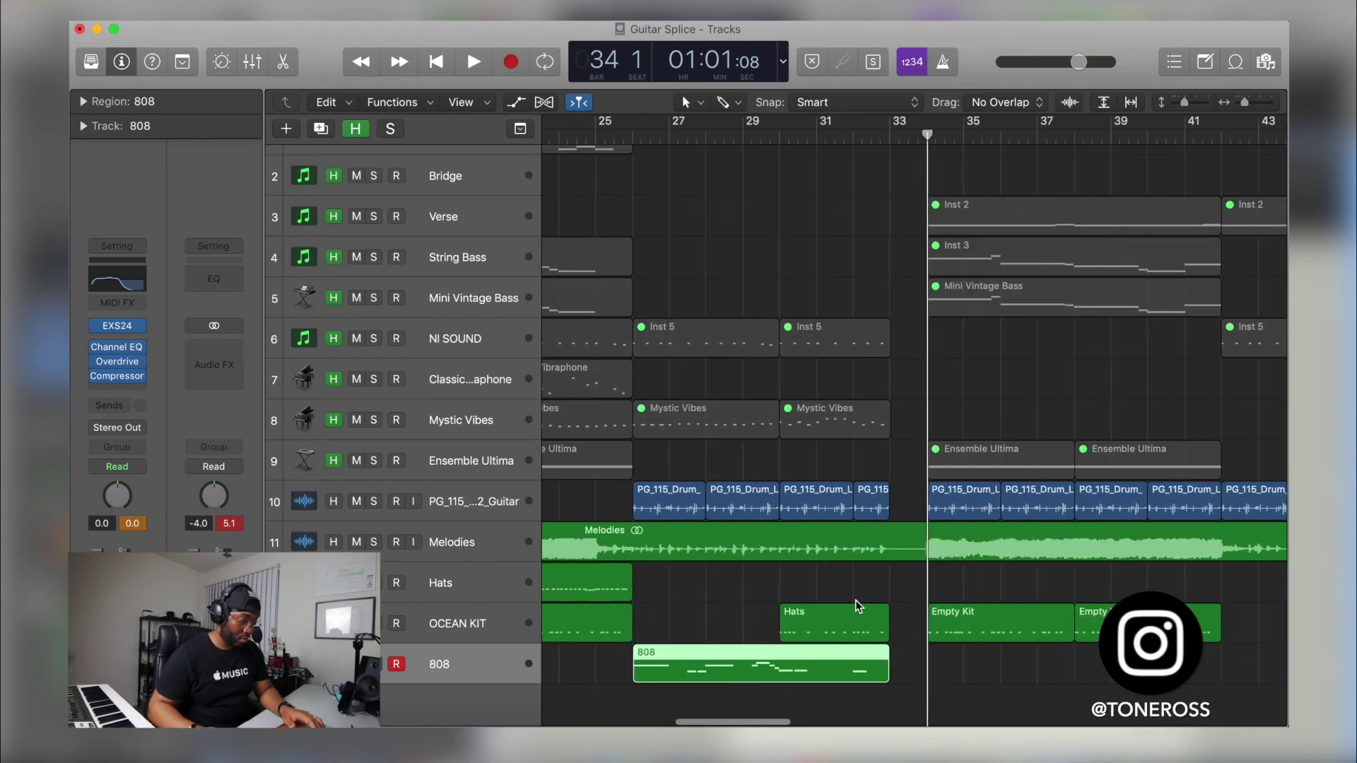
- Copy the 808 region to bars 50 and 59, and shorten the last copy to about seven bars
scroll(855, 605, right, 15)
click(798, 136)
scroll(894, 493, left, 8)
drag(873, 662, 955, 673)
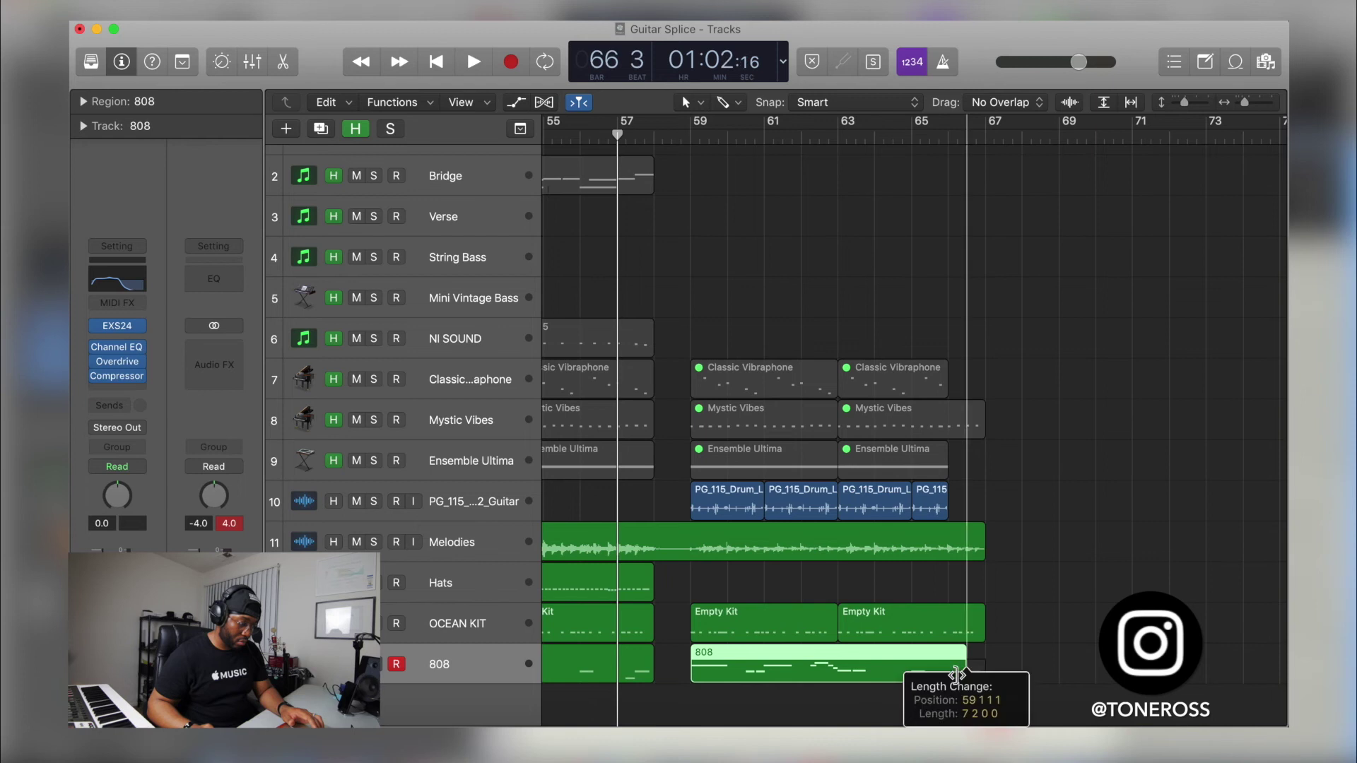
- Play the whole arrangement from bar 1 with the 808 regions in place
scroll(842, 495, left, 15)
scroll(842, 494, down, 5)
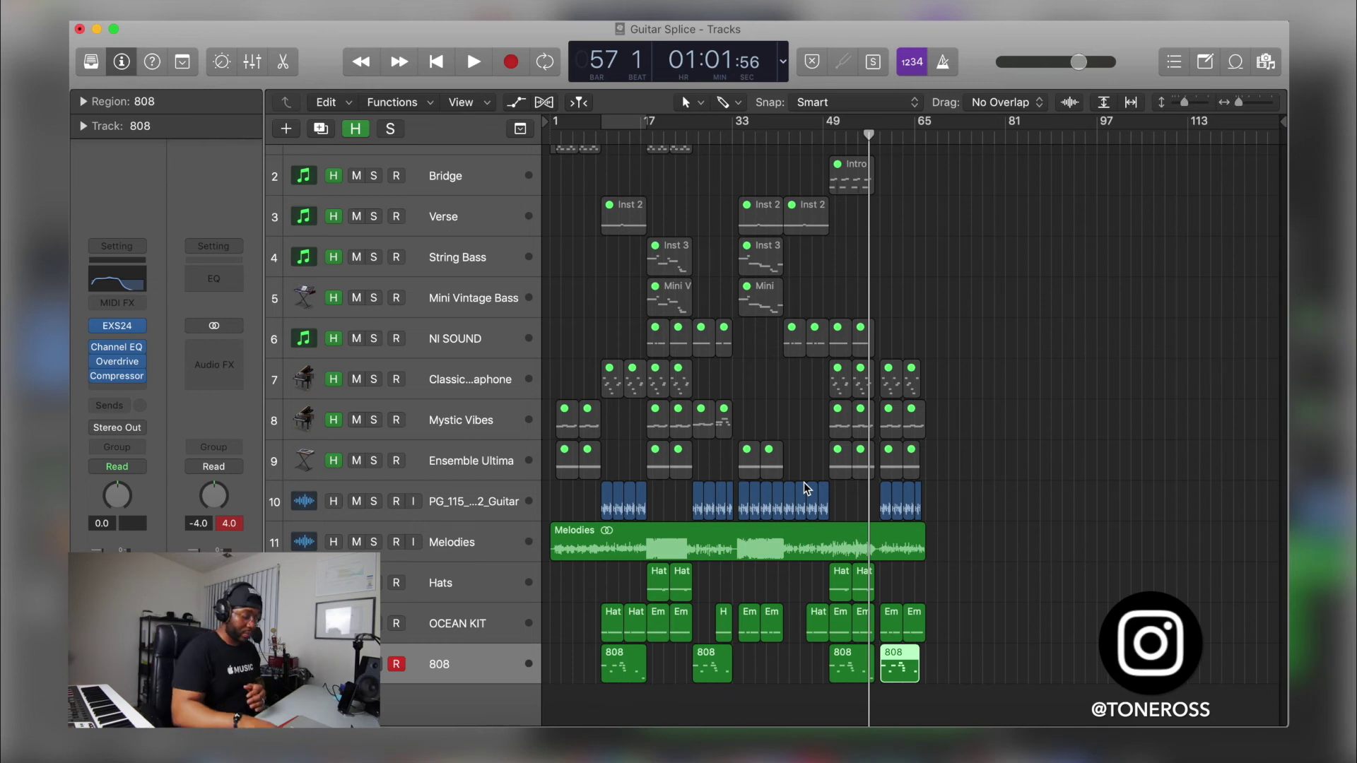
key(Return)
key(space)
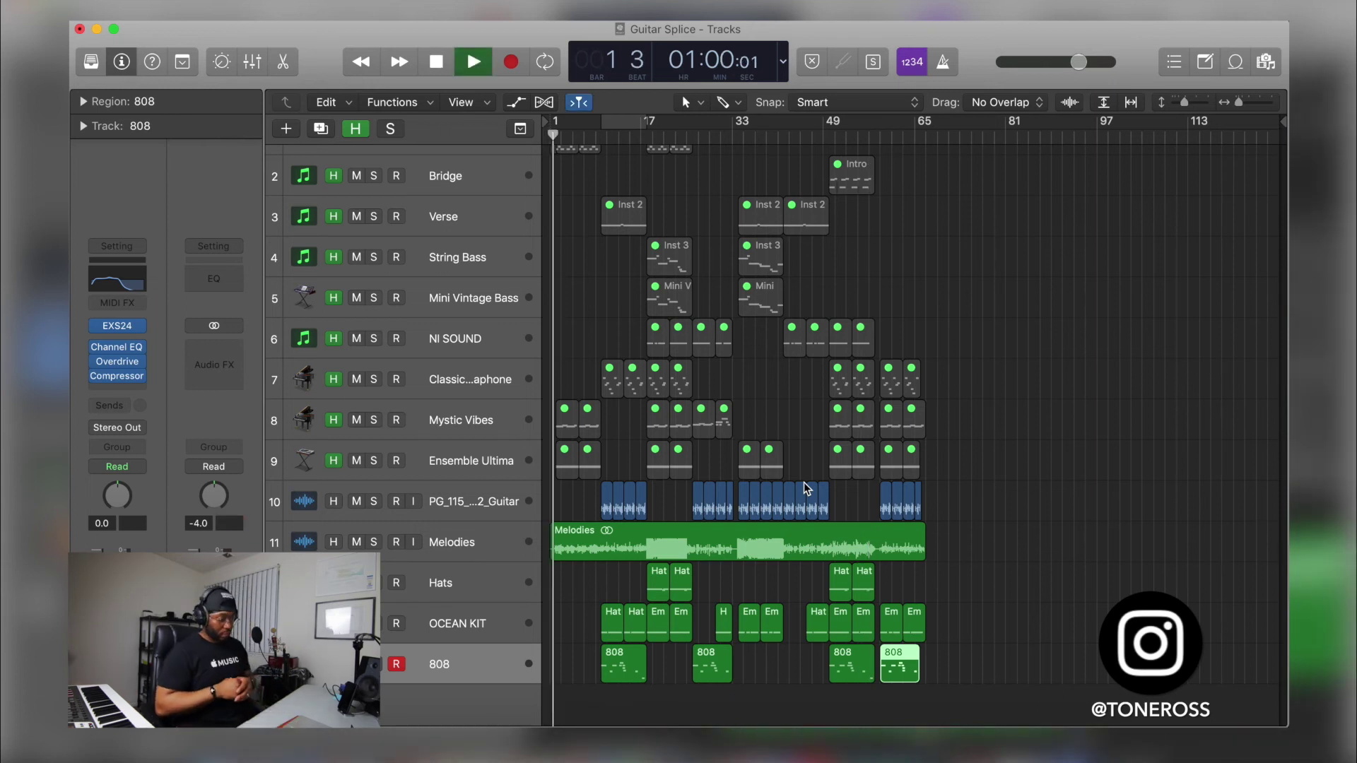